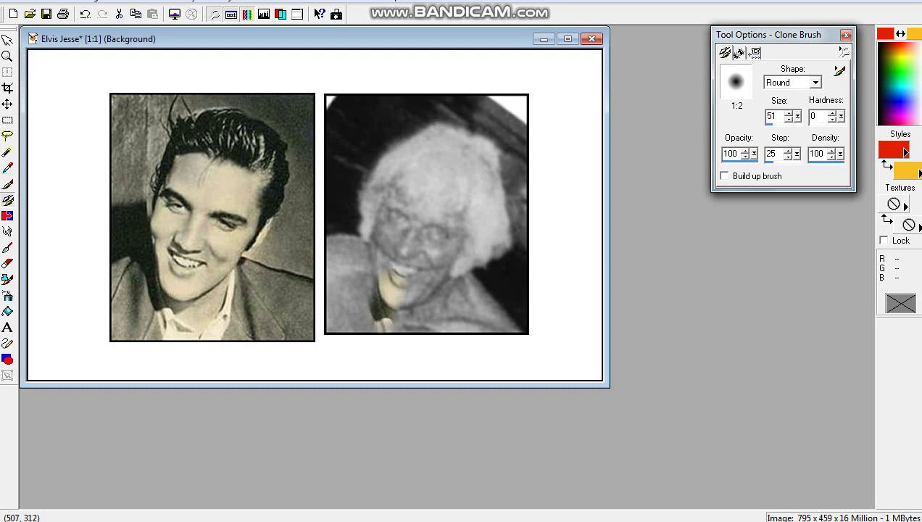
Clone the left portrait's forehead, eyes, nose and cheeks onto the right portrait in short brush dabs
left_click_drag(434, 186, 419, 226)
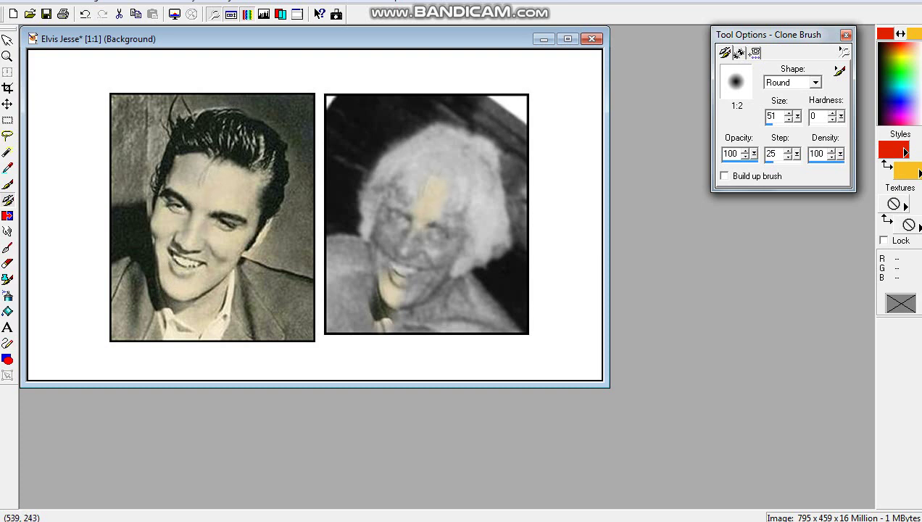
left_click(447, 236)
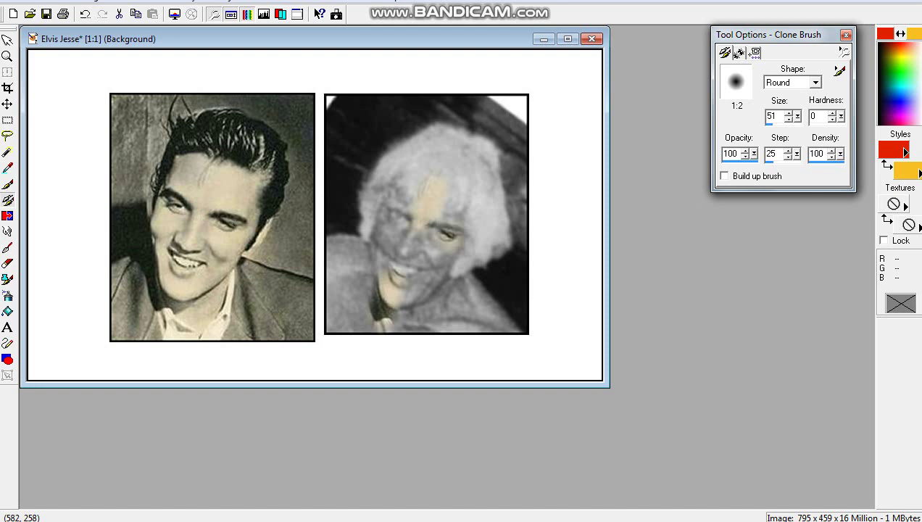
left_click(396, 214)
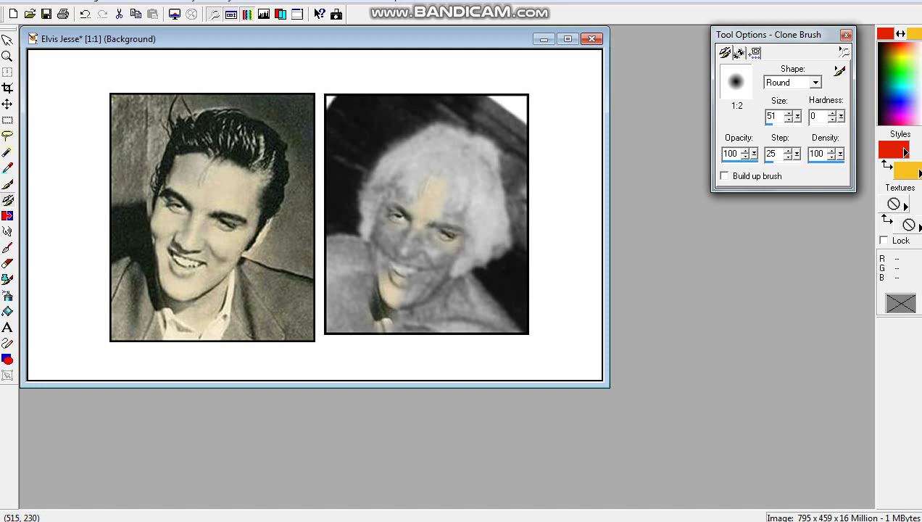
left_click(395, 245)
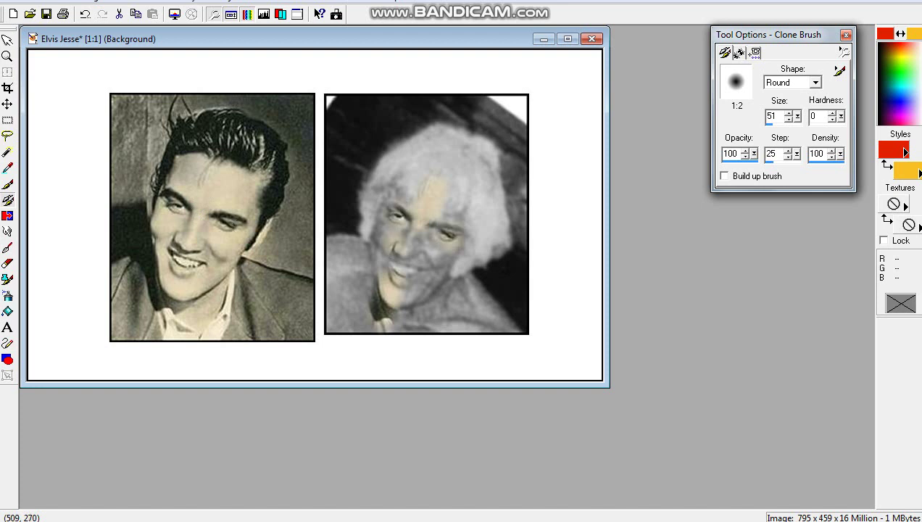
left_click(419, 256)
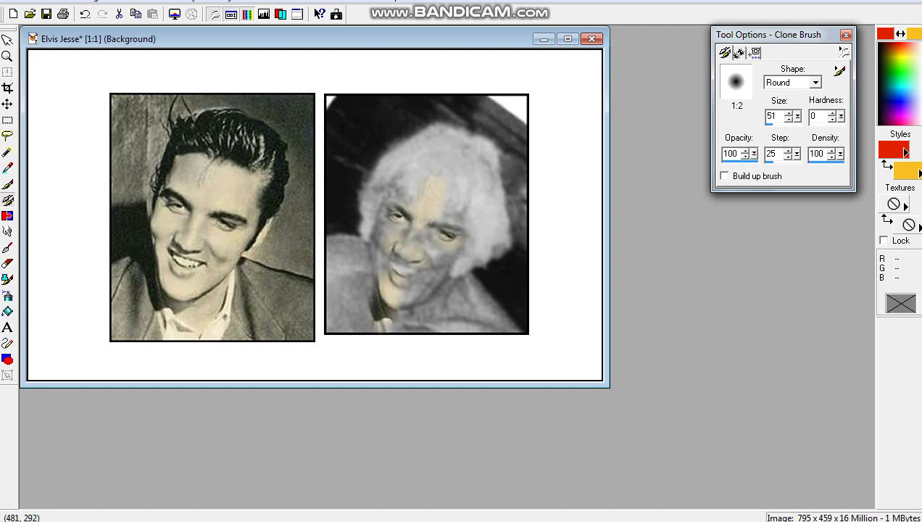
left_click(373, 244)
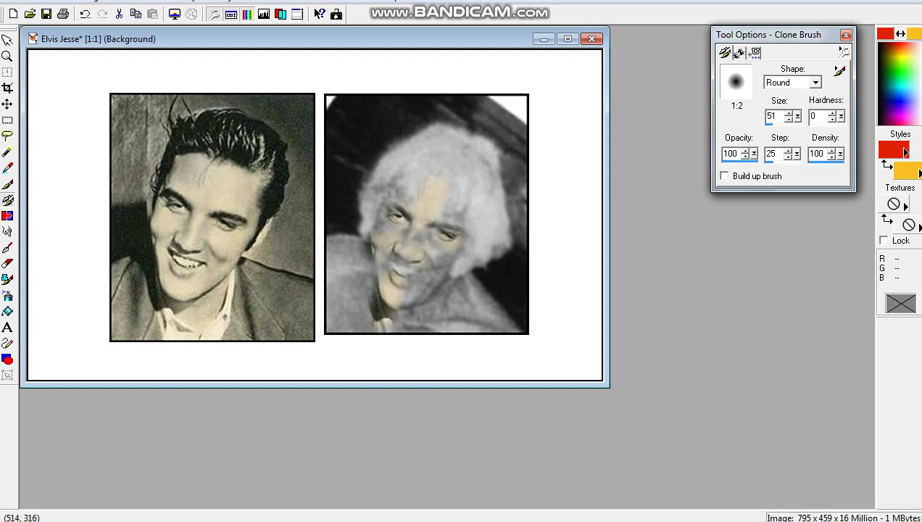
left_click(433, 273)
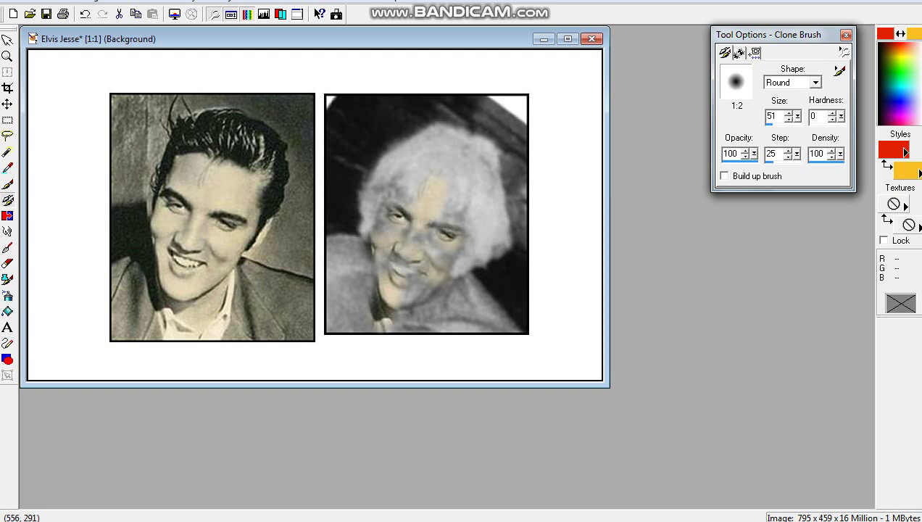
left_click(431, 261)
Clone the left portrait's chin, jawline and outer cheek edge onto the right portrait
left_click(408, 307)
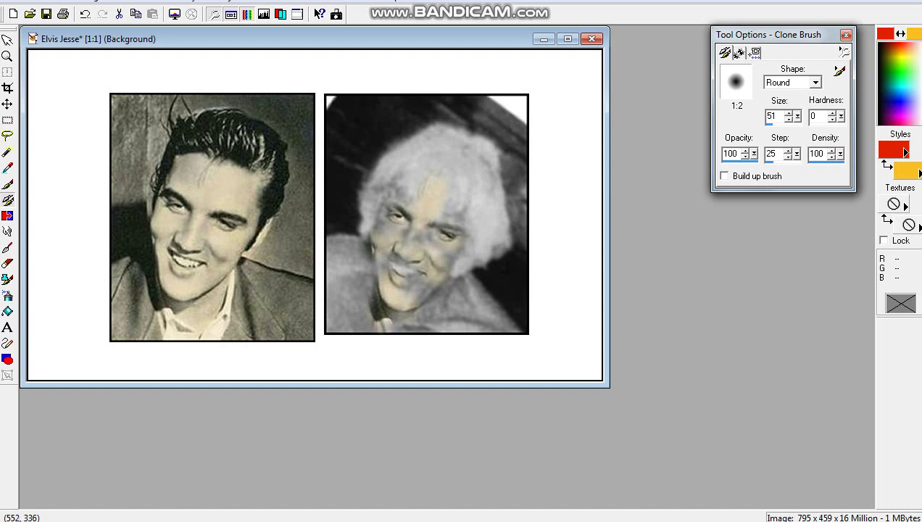
left_click(422, 302)
left_click(436, 290)
left_click(442, 281)
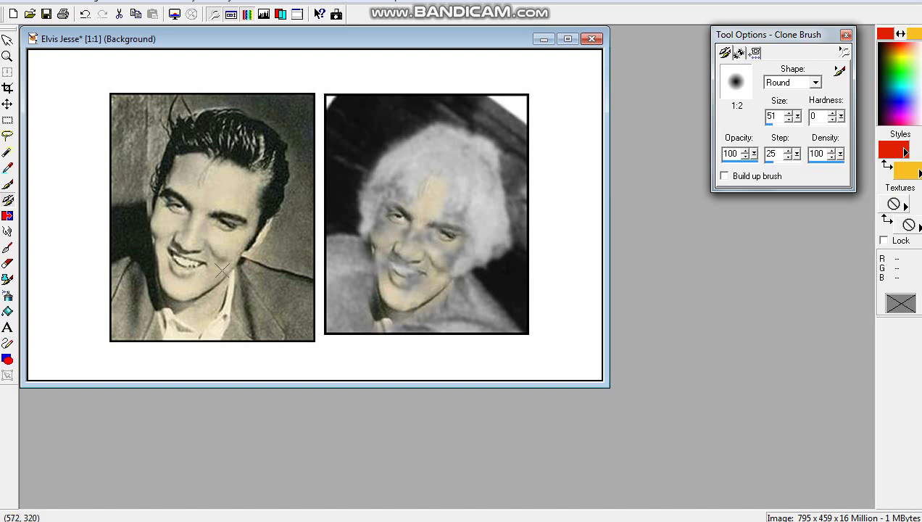
left_click(377, 262)
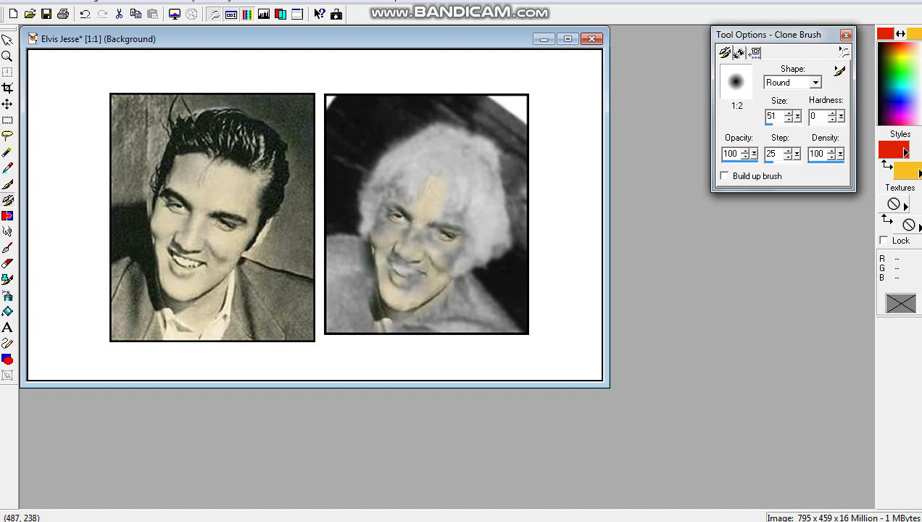
Clone the left portrait's temple, eyebrow, upper forehead and front hairline onto the right portrait
left_click(379, 222)
left_click(382, 197)
left_click(390, 182)
left_click(400, 170)
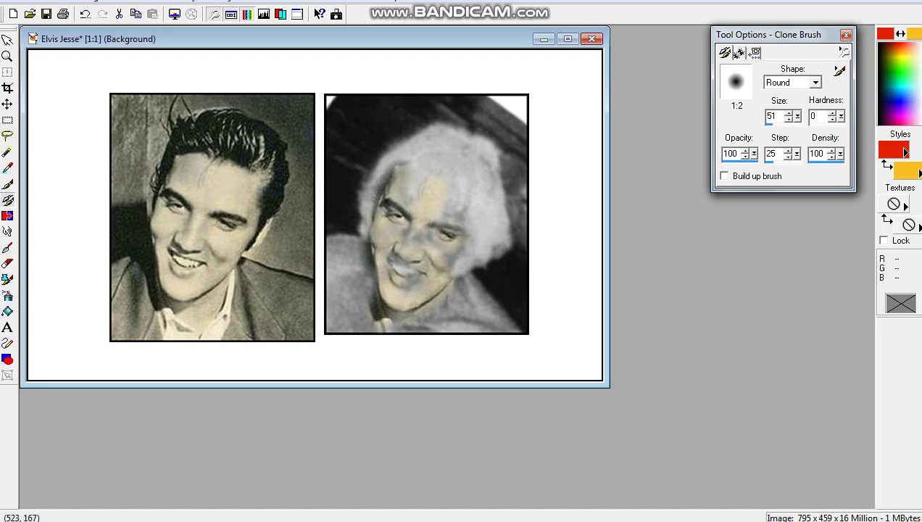
left_click(413, 164)
left_click(423, 164)
left_click(429, 172)
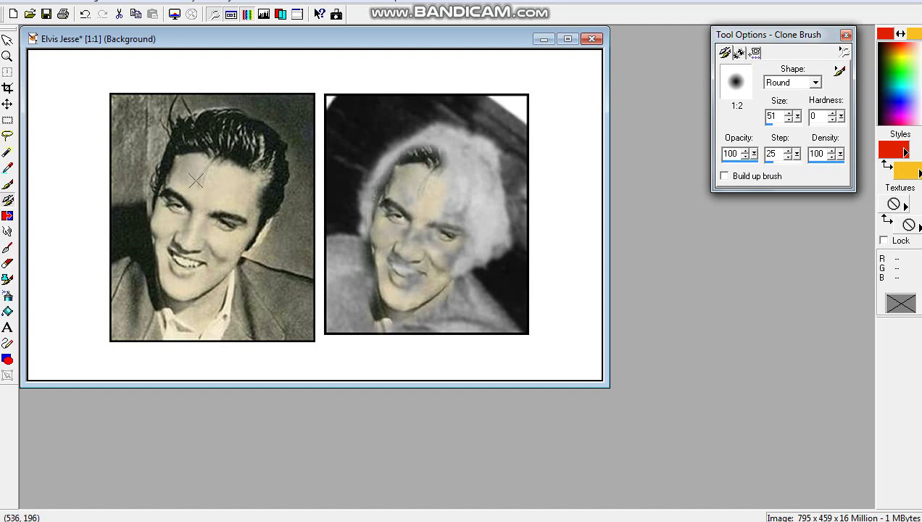
Clone the remaining nose, mouth and dark hair from the left portrait over the right portrait
left_click(406, 211)
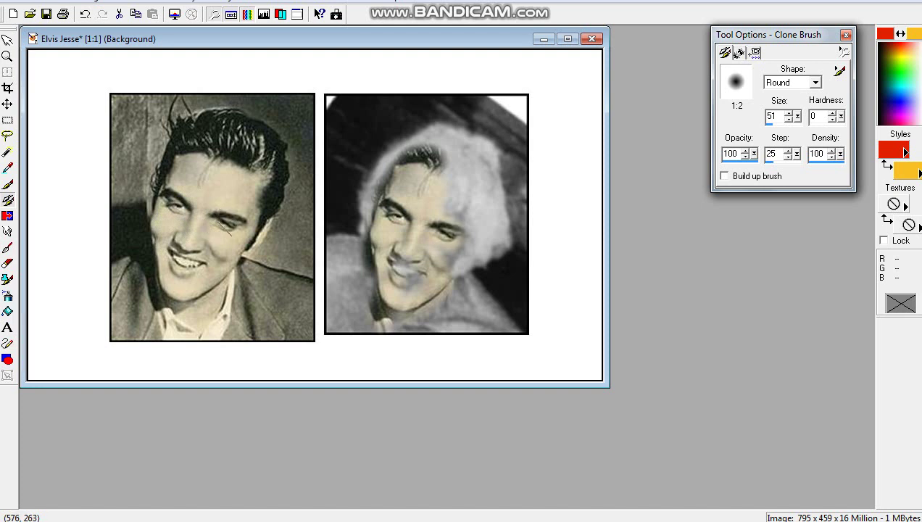
left_click_drag(426, 285, 401, 261)
mouse_move(446, 173)
left_mouse_down()
mouse_move(456, 216)
mouse_move(465, 190)
mouse_move(463, 271)
mouse_move(494, 254)
mouse_move(490, 166)
mouse_move(483, 150)
mouse_move(449, 137)
mouse_move(416, 143)
mouse_move(365, 183)
mouse_move(368, 227)
mouse_move(366, 156)
mouse_move(363, 241)
left_mouse_up()
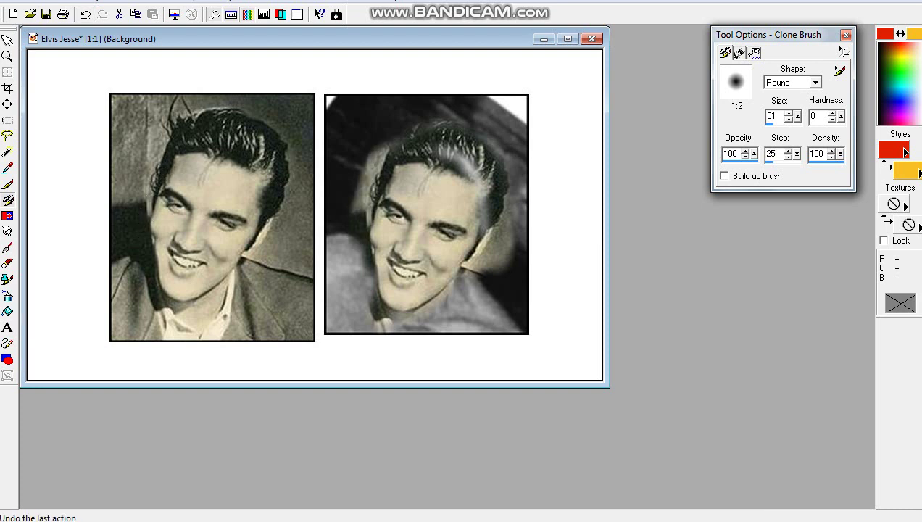
Undo all clone strokes on the right portrait back to the original image
left_click(85, 14)
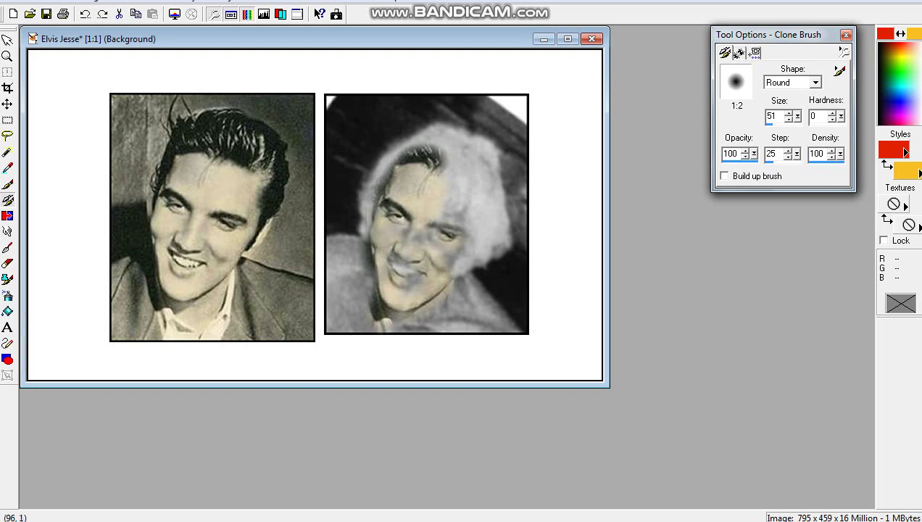
left_click(85, 13)
left_click(85, 14)
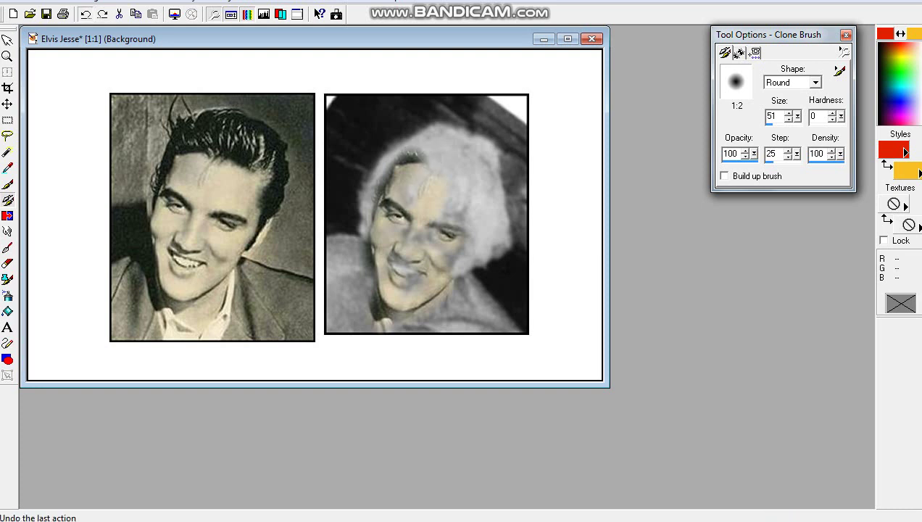
left_click(85, 13)
left_click(85, 13)
left_click(85, 13)
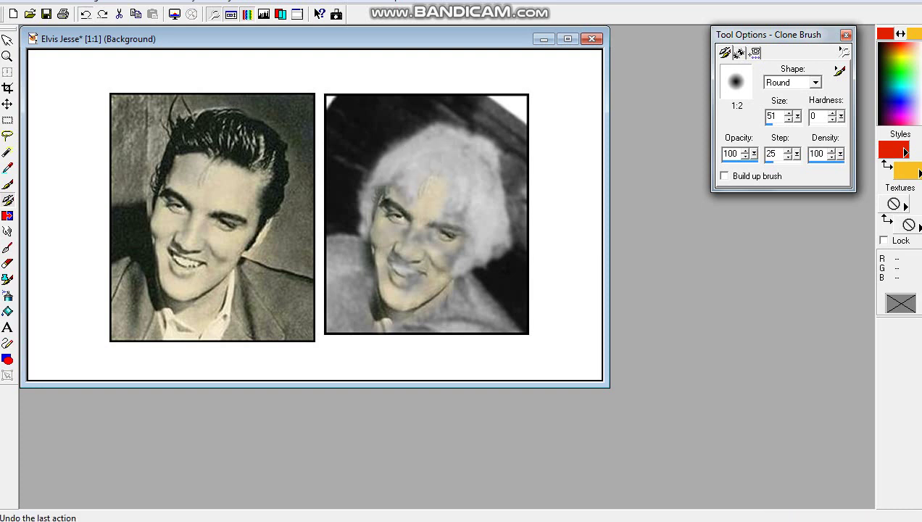
left_click(85, 14)
left_click(85, 14)
left_click(85, 13)
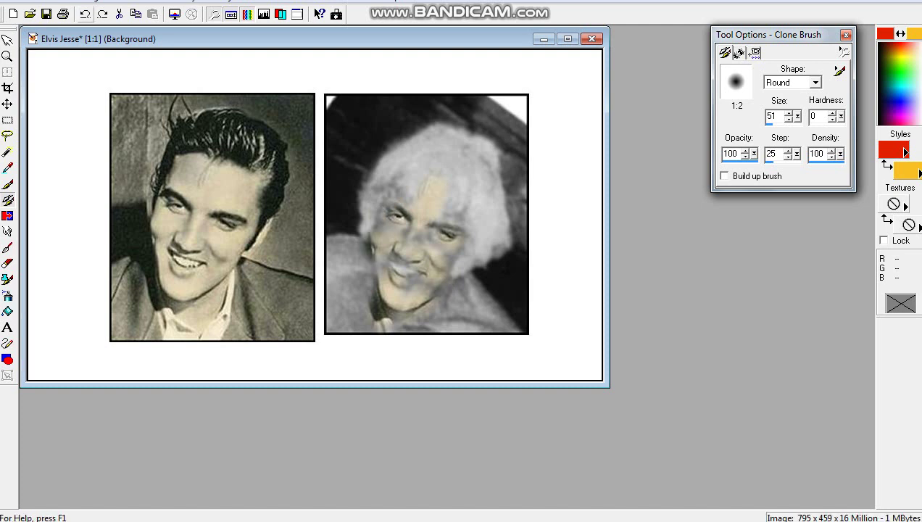
key("ctrl+z")
key("ctrl+z")
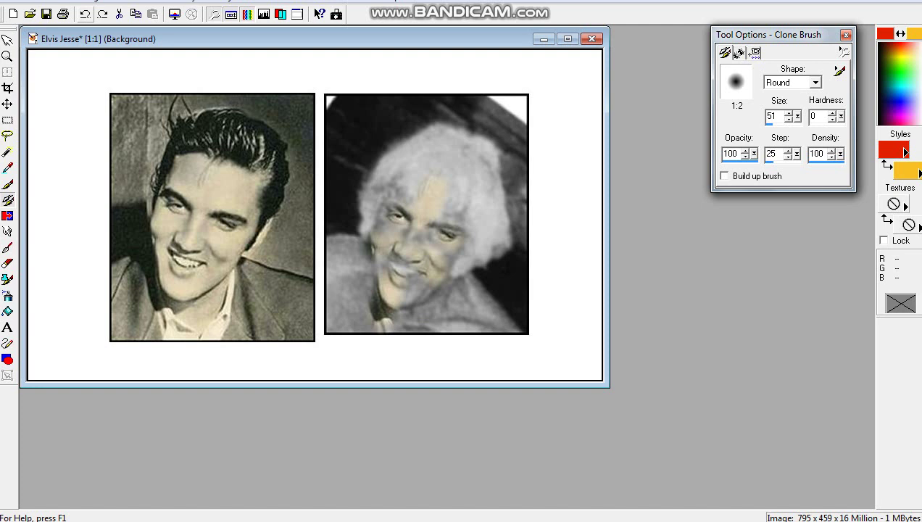
key("ctrl+z")
key("ctrl+z")
key("ctrl+z")
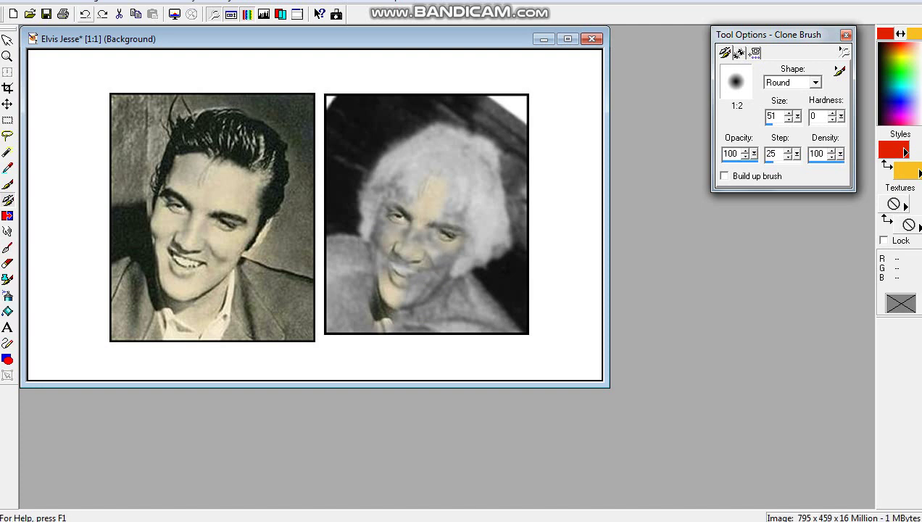
key("ctrl+z")
key("ctrl+z")
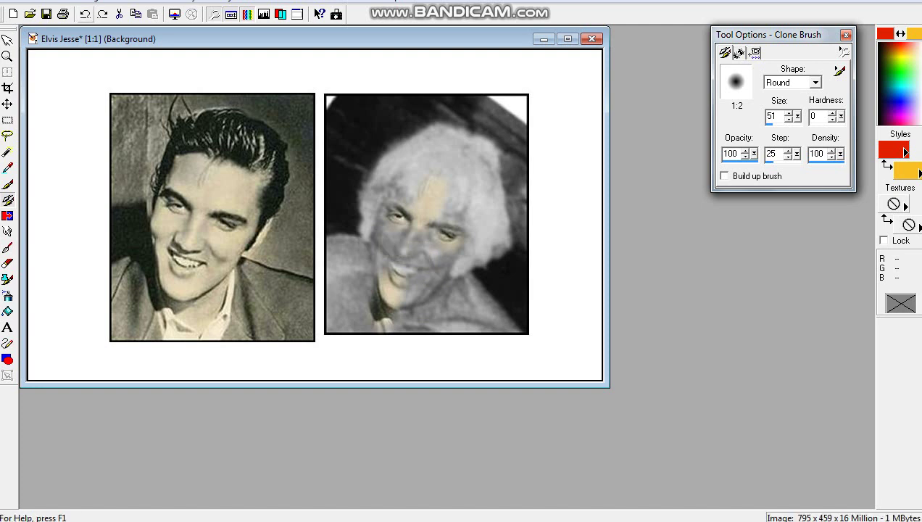
key("ctrl+z")
key("ctrl+z")
key("ctrl+z")
key("ctrl+z")
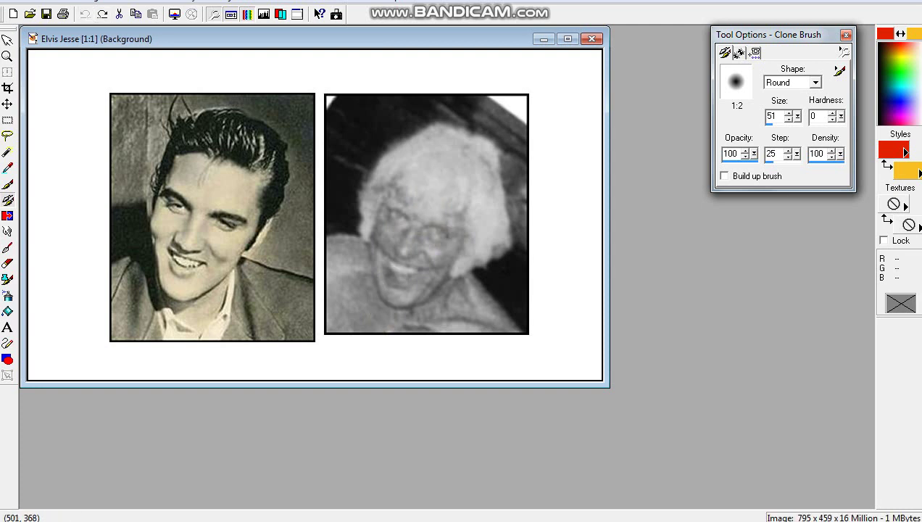
Try cloning each vertical half of the left portrait's face and hair over the right portrait separately, undoing each attempt
mouse_move(385, 320)
left_mouse_down()
mouse_move(379, 310)
mouse_move(461, 196)
mouse_move(475, 142)
mouse_move(439, 261)
mouse_move(410, 317)
mouse_move(501, 231)
mouse_move(479, 263)
mouse_move(490, 159)
mouse_move(471, 143)
mouse_move(455, 149)
mouse_move(422, 229)
left_mouse_up()
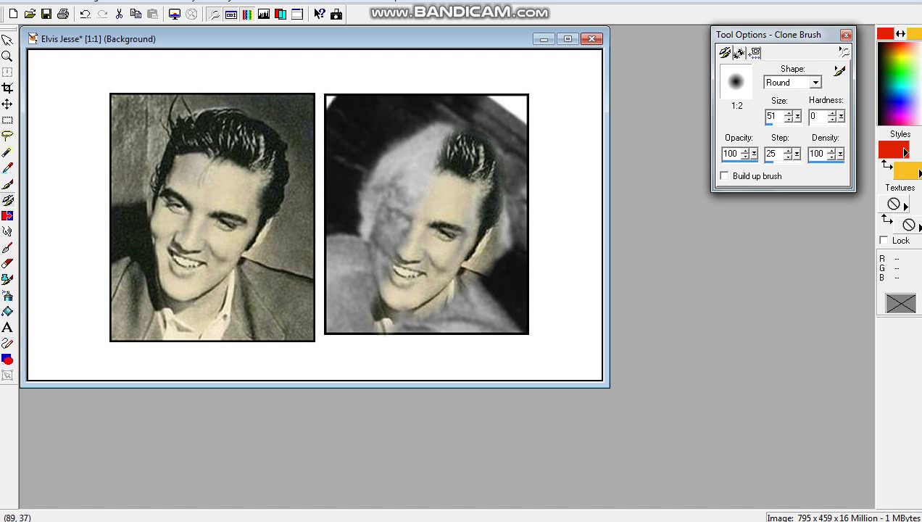
left_click(85, 13)
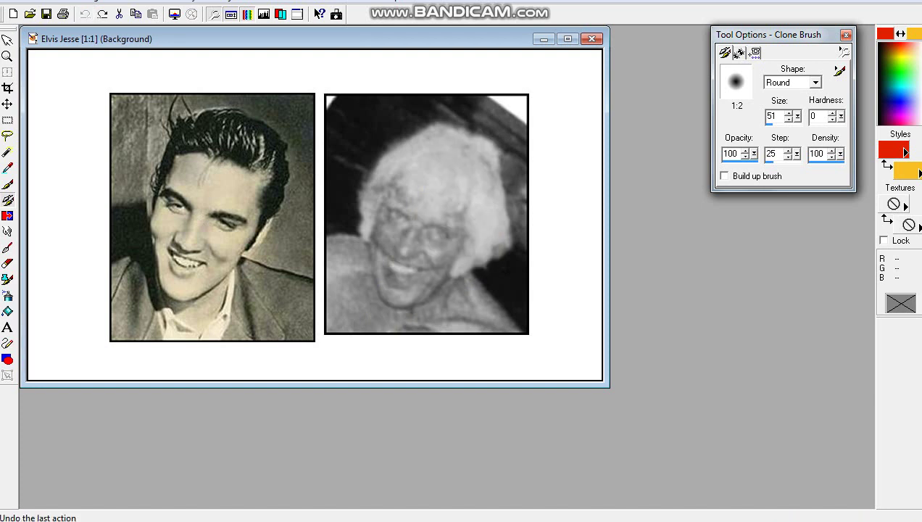
mouse_move(376, 310)
left_mouse_down()
mouse_move(410, 190)
mouse_move(444, 142)
mouse_move(420, 149)
mouse_move(373, 214)
mouse_move(368, 281)
mouse_move(388, 332)
left_mouse_up()
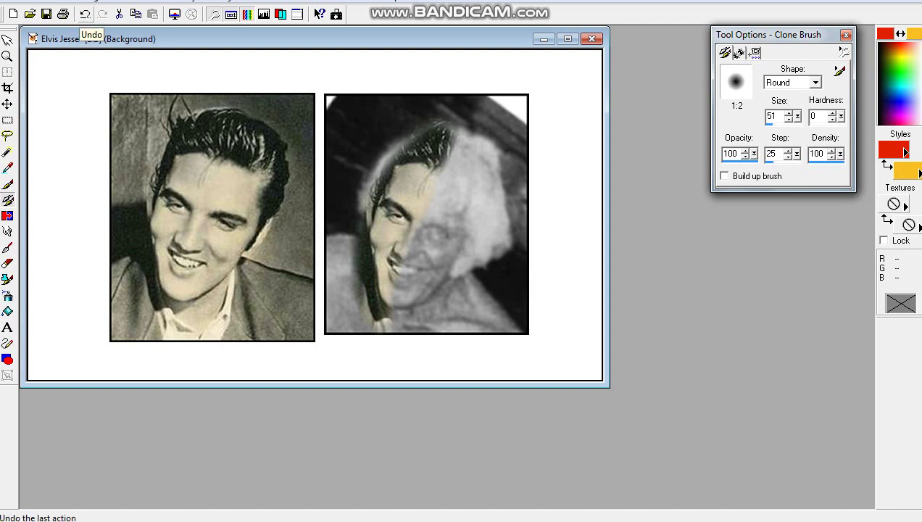
left_click(85, 14)
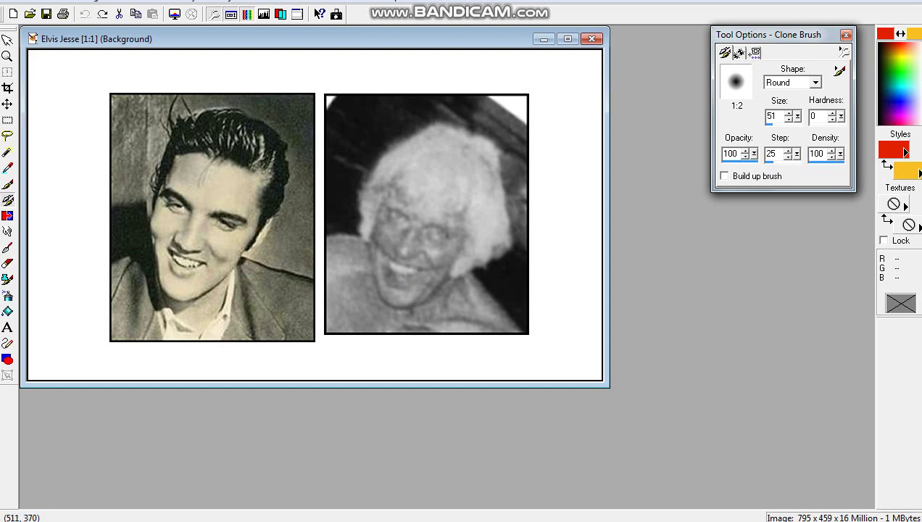
Clone a diagonal band of the left portrait's face just below the eyes across the right portrait, from ear to ear
mouse_move(353, 213)
left_mouse_down()
mouse_move(450, 259)
mouse_move(484, 259)
left_mouse_up()
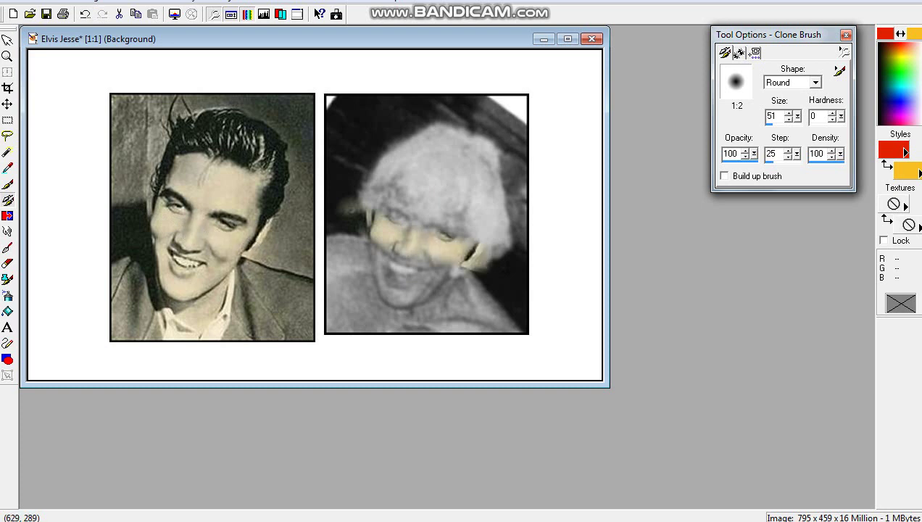
Clone the left portrait's eyes and eyebrows, chin, and nose-to-mouth area onto the right portrait
mouse_move(361, 188)
left_mouse_down()
mouse_move(413, 216)
mouse_move(470, 228)
left_mouse_up()
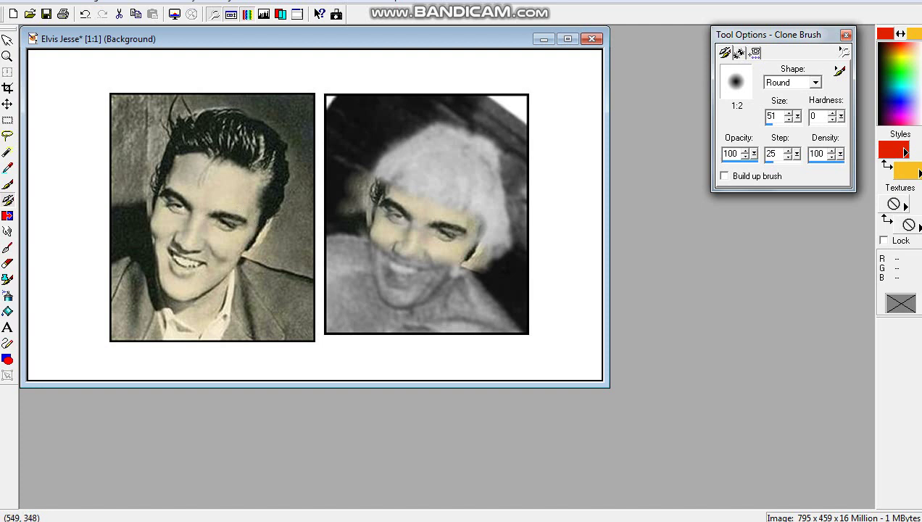
left_click_drag(425, 302, 327, 259)
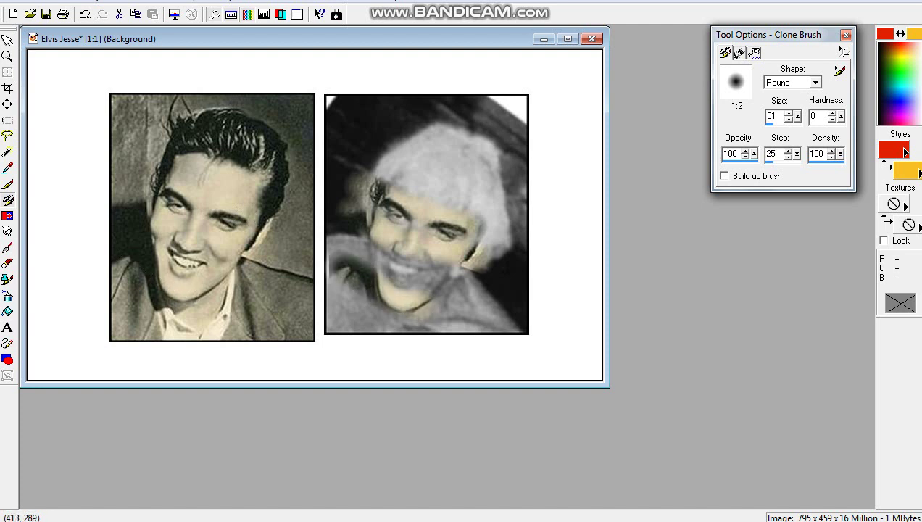
left_click_drag(397, 292, 411, 232)
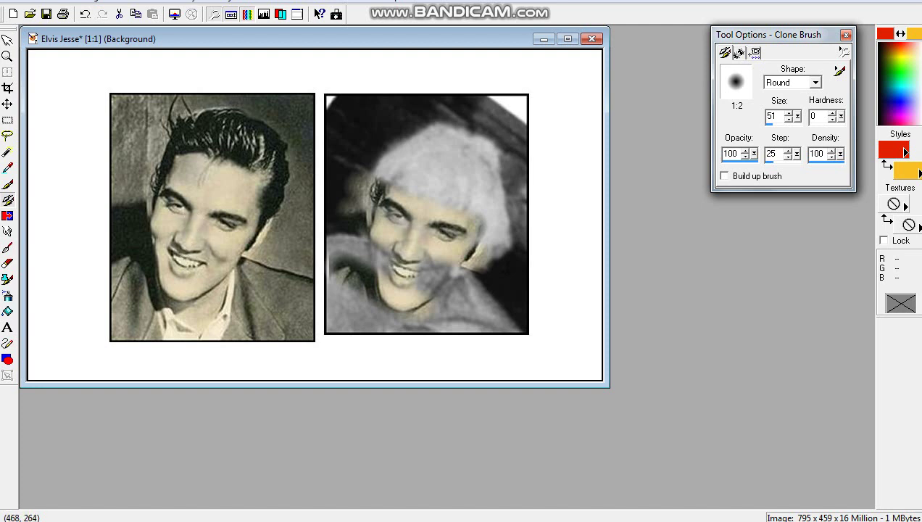
Clone the left portrait's remaining cheeks, jaw, forehead and hair over the right portrait
left_click_drag(367, 241, 380, 280)
mouse_move(412, 310)
left_mouse_down()
mouse_move(439, 301)
mouse_move(453, 258)
mouse_move(419, 285)
mouse_move(386, 273)
mouse_move(391, 238)
mouse_move(408, 199)
mouse_move(466, 142)
mouse_move(444, 160)
left_mouse_up()
mouse_move(393, 193)
left_mouse_down()
mouse_move(430, 148)
mouse_move(387, 168)
mouse_move(378, 191)
mouse_move(451, 137)
mouse_move(484, 239)
mouse_move(483, 155)
mouse_move(422, 134)
mouse_move(392, 156)
mouse_move(455, 125)
mouse_move(471, 174)
mouse_move(489, 151)
mouse_move(475, 137)
left_mouse_up()
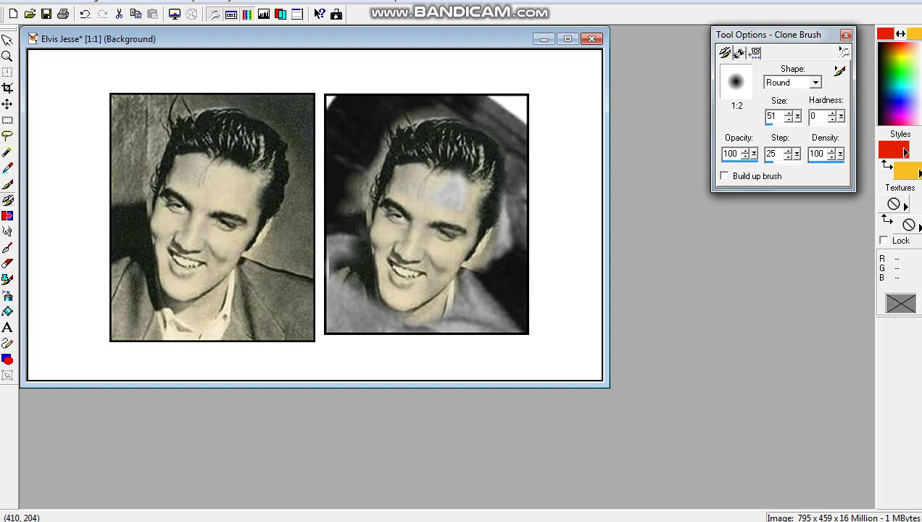
Undo all the clone strokes on the right portrait back to the original image
left_click(85, 14)
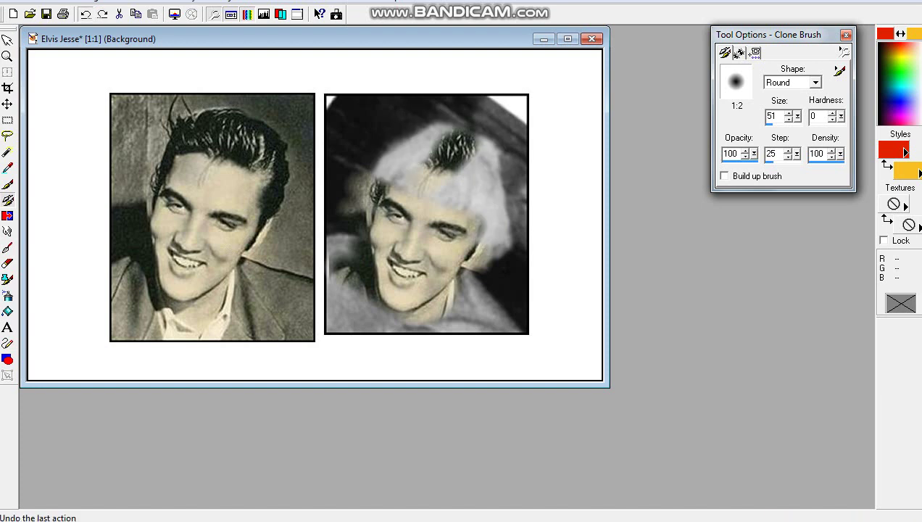
left_click(85, 14)
left_click(84, 14)
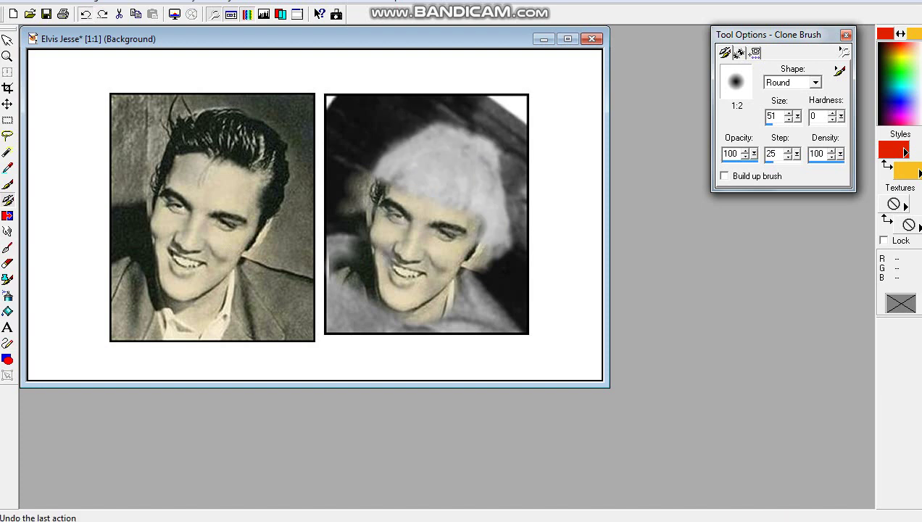
left_click(85, 14)
left_click(85, 14)
left_click(85, 14)
left_click(85, 14)
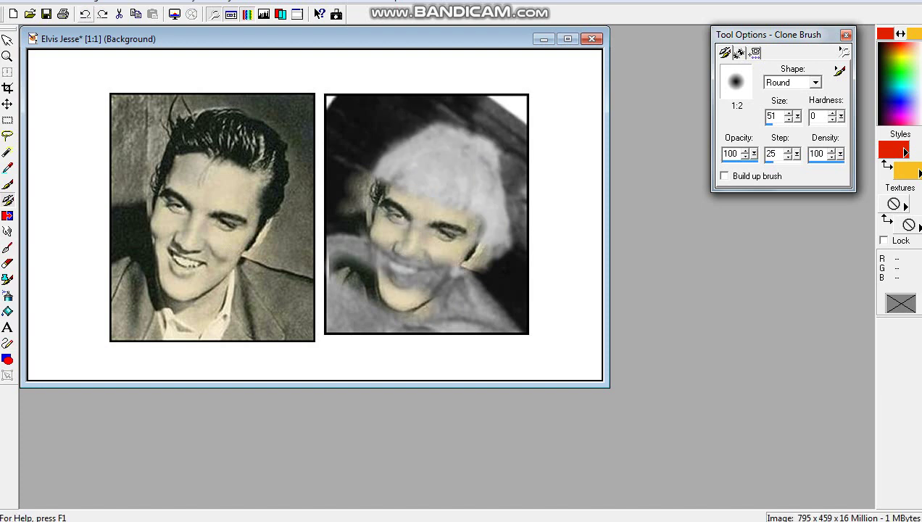
left_click(85, 14)
left_click(84, 14)
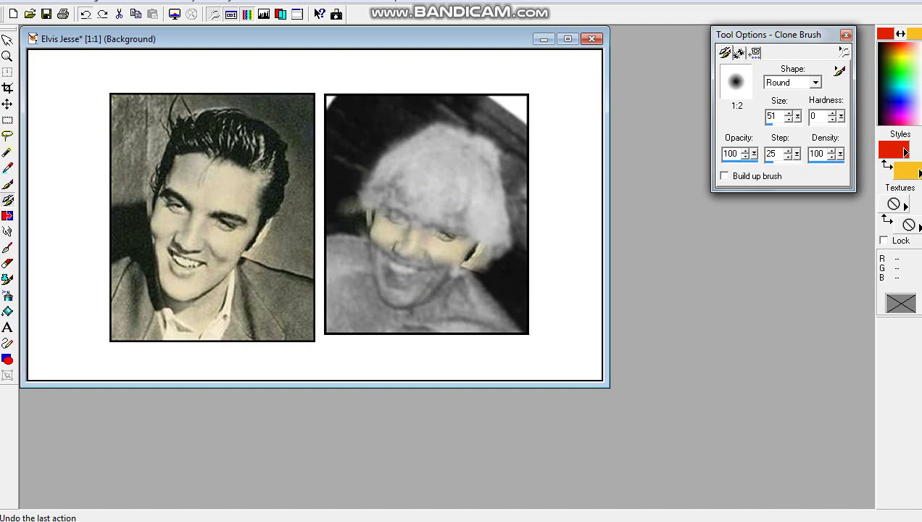
left_click(85, 14)
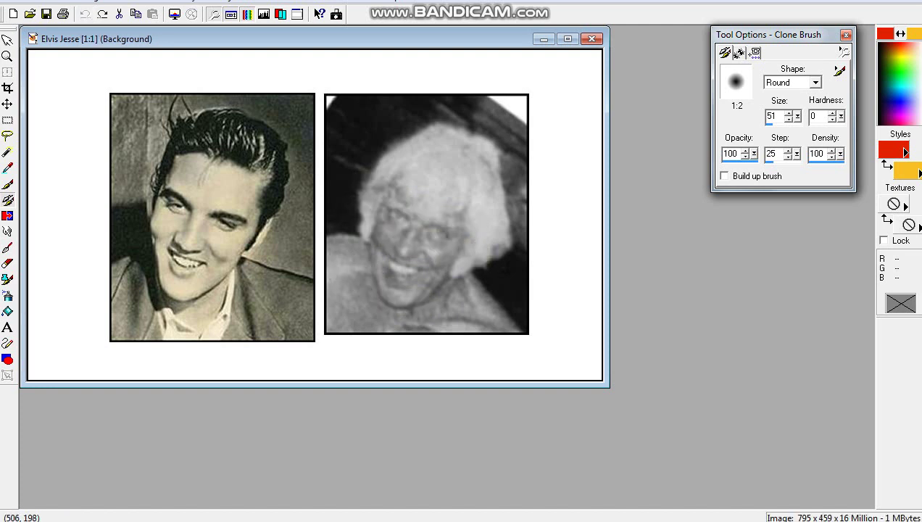
Try cloning the left portrait's face from the eyebrows down to the chin over the right portrait, and undo it
mouse_move(394, 193)
left_mouse_down()
mouse_move(417, 199)
mouse_move(200, 197)
mouse_move(226, 221)
mouse_move(205, 267)
mouse_move(181, 283)
mouse_move(403, 258)
mouse_move(405, 265)
mouse_move(428, 222)
mouse_move(410, 266)
mouse_move(392, 241)
left_mouse_up()
mouse_move(432, 264)
left_mouse_down()
mouse_move(428, 288)
mouse_move(384, 288)
left_mouse_up()
left_click_drag(393, 298, 416, 295)
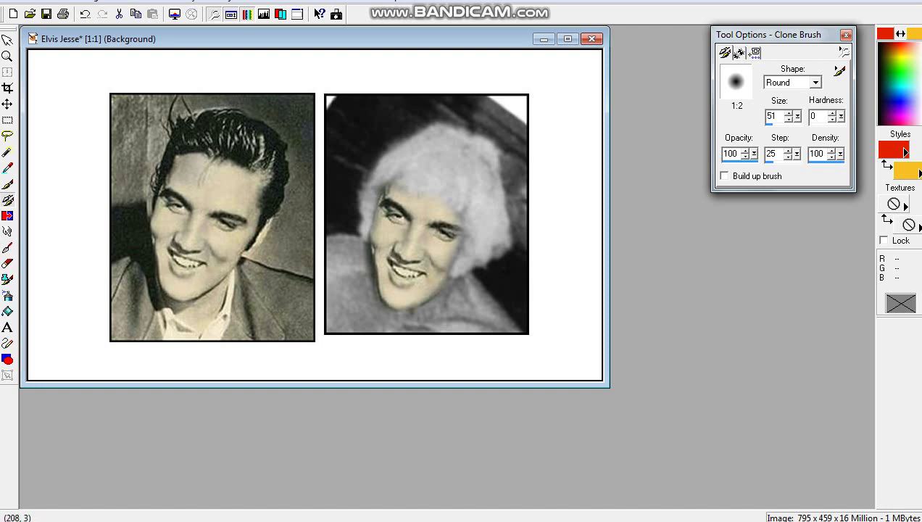
left_click(85, 13)
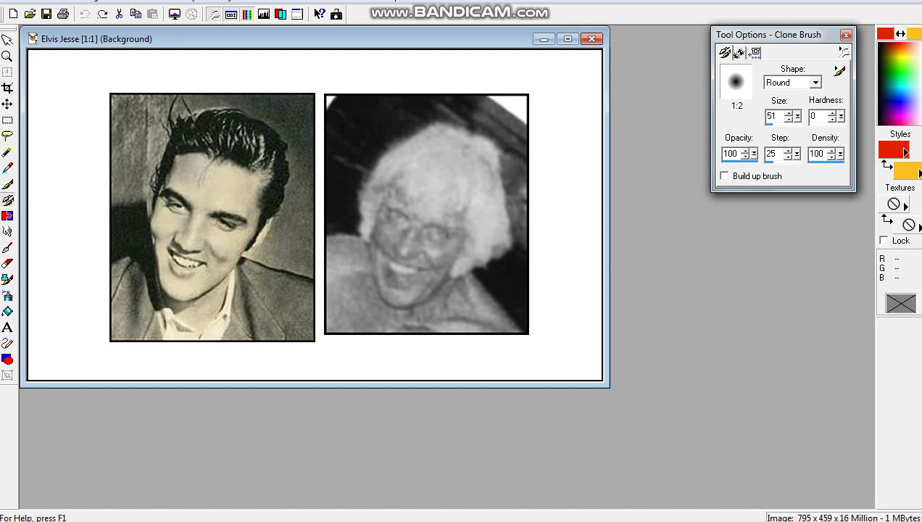
Clone the left portrait's eyes and eyebrows, and the area from cheeks and nose to the upper mouth, onto the right portrait
left_click(381, 209)
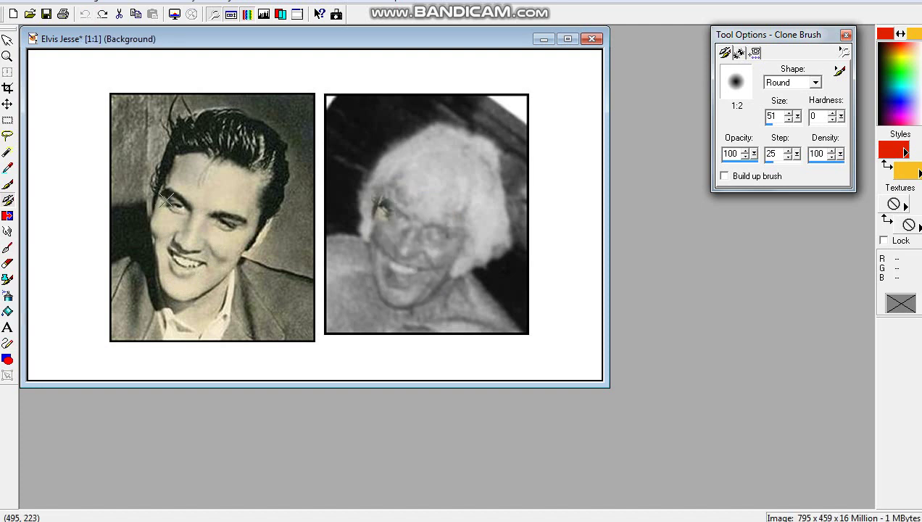
left_click_drag(388, 211, 457, 241)
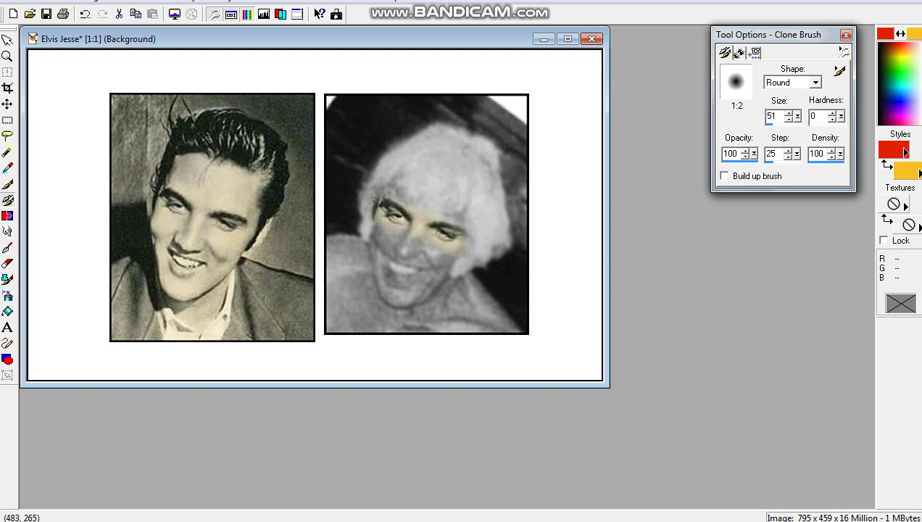
mouse_move(379, 243)
left_mouse_down()
mouse_move(434, 260)
mouse_move(426, 252)
mouse_move(414, 275)
left_mouse_up()
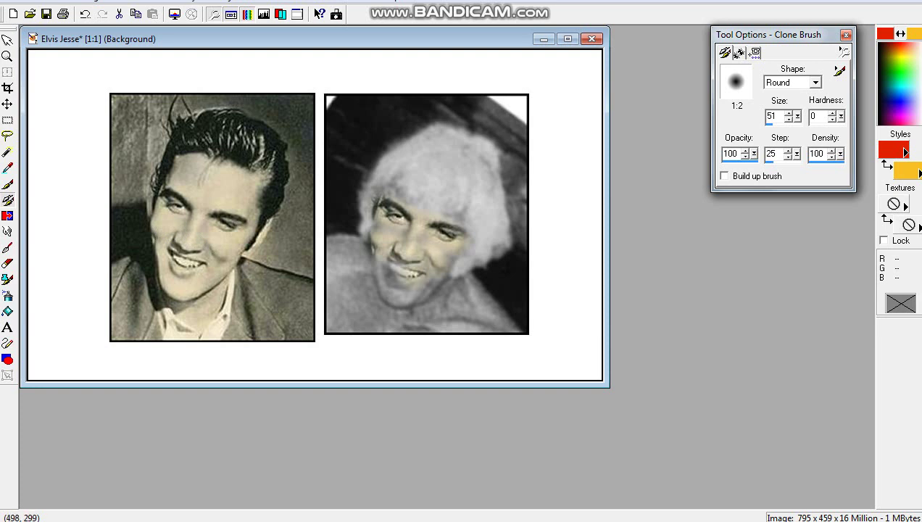
Clone the left portrait's chin, jawline and outer cheek edge onto the right portrait
left_click(397, 301)
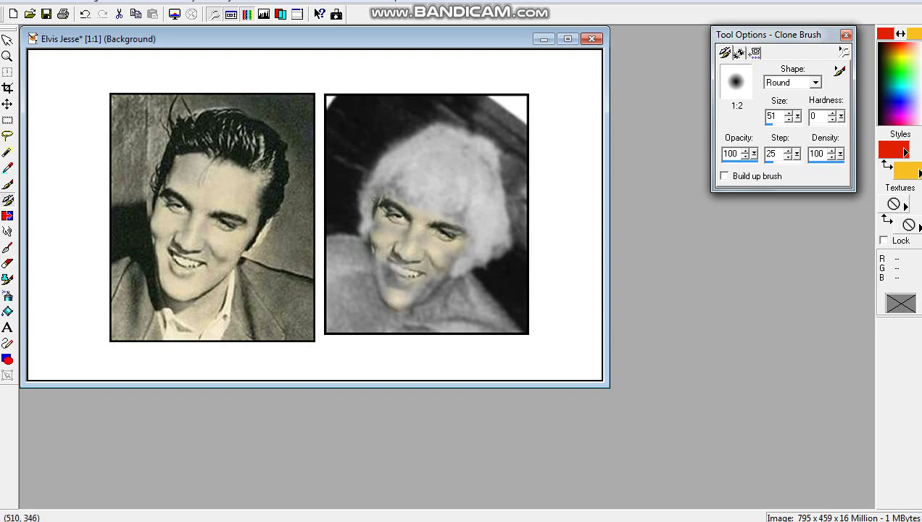
left_click(398, 304)
left_click(419, 299)
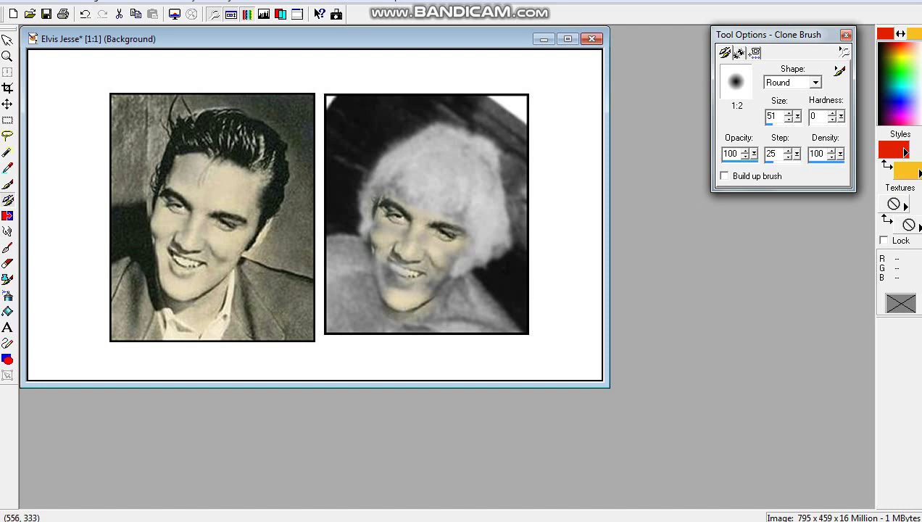
left_click(433, 287)
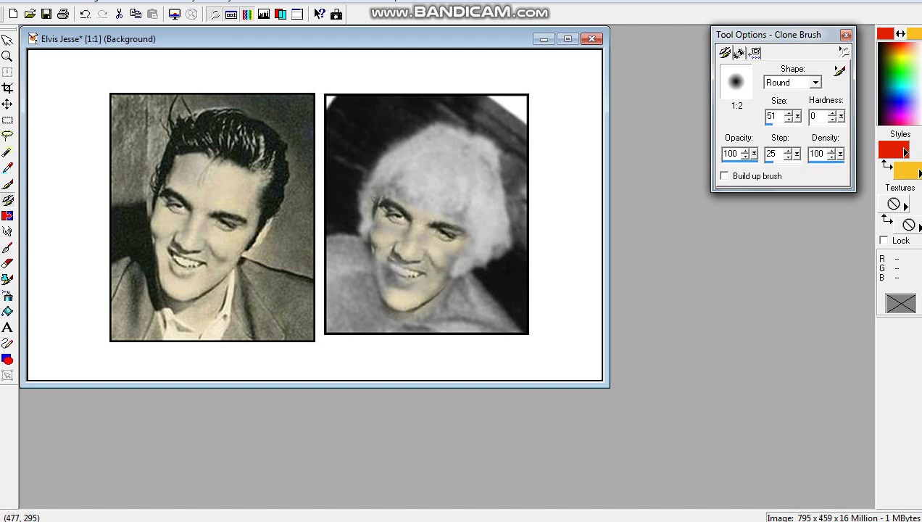
left_click(373, 262)
left_click(376, 290)
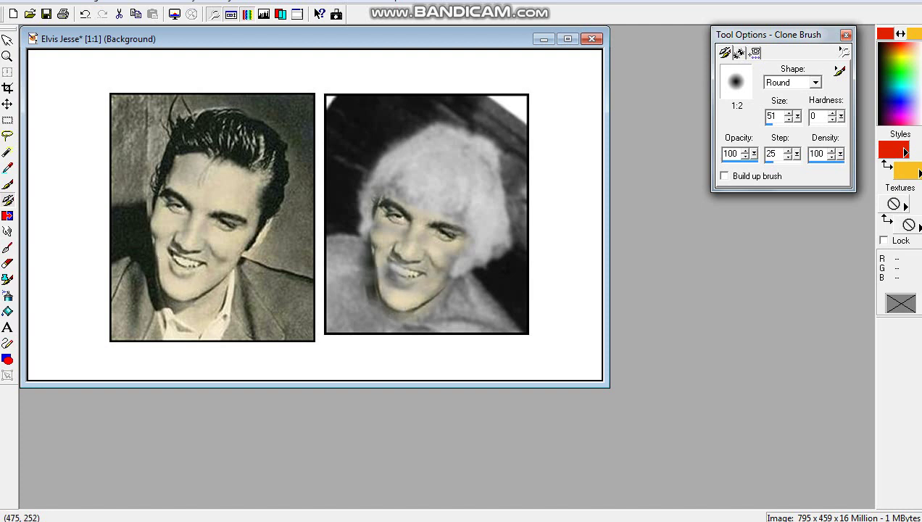
left_click(372, 223)
left_click(396, 286)
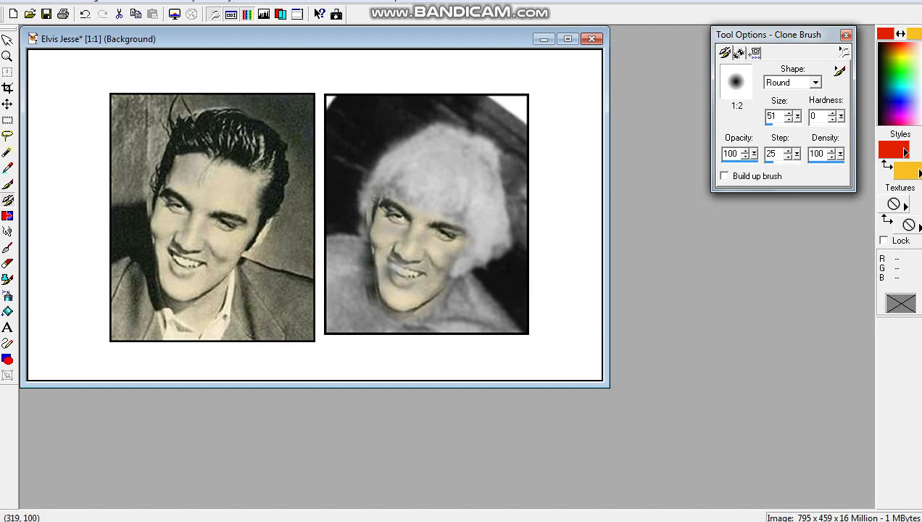
Undo the cloned jaw, chin, mouth, nose and eye areas on the right portrait one stroke at a time
left_click(85, 14)
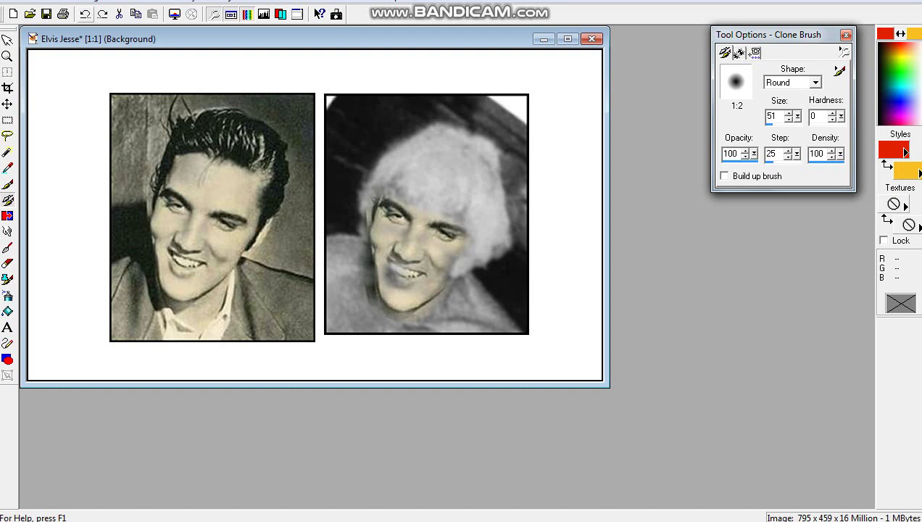
left_click(85, 14)
left_click(85, 13)
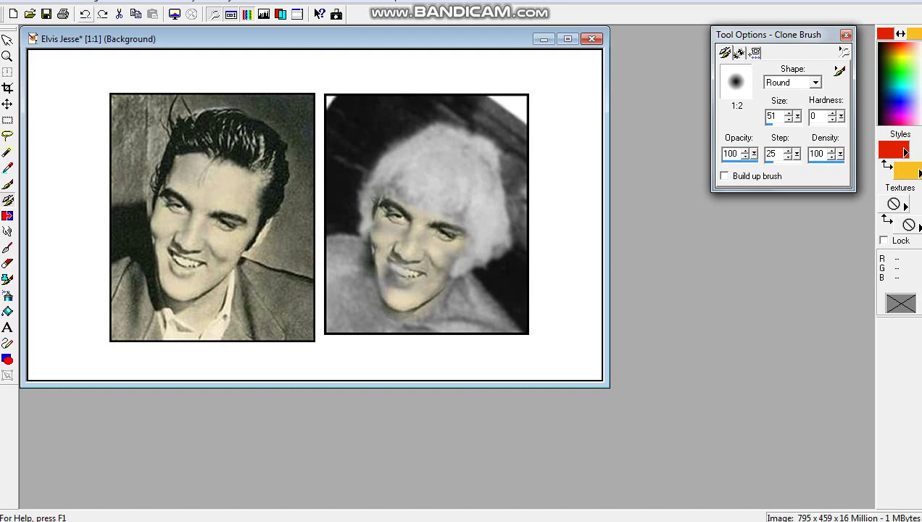
left_click(85, 14)
left_click(84, 13)
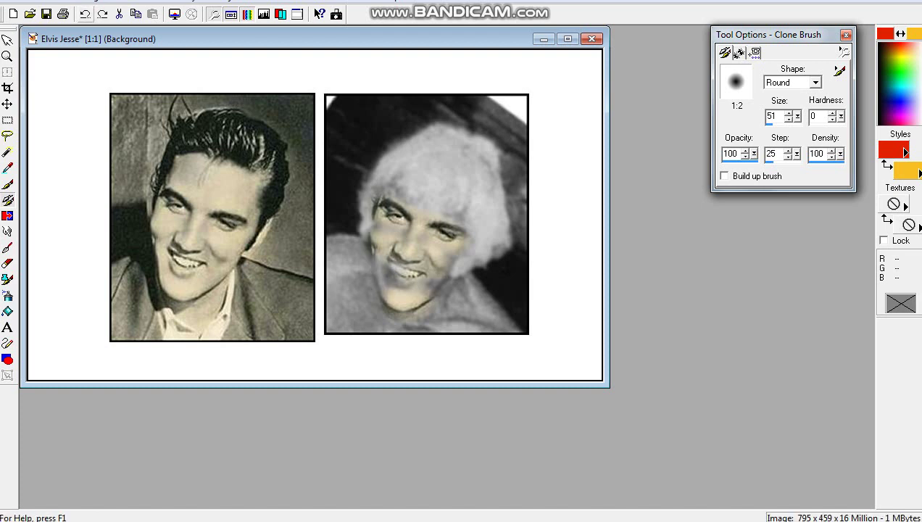
left_click(85, 14)
left_click(85, 14)
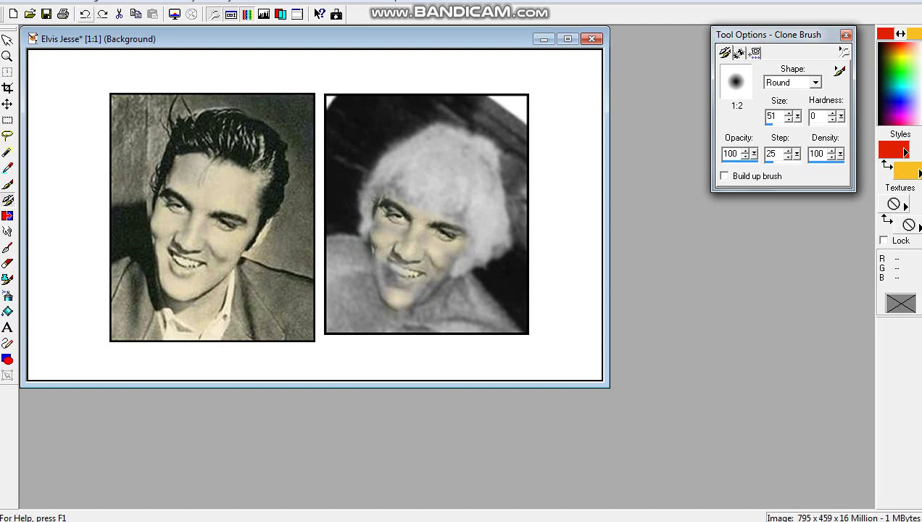
left_click(85, 14)
left_click(85, 13)
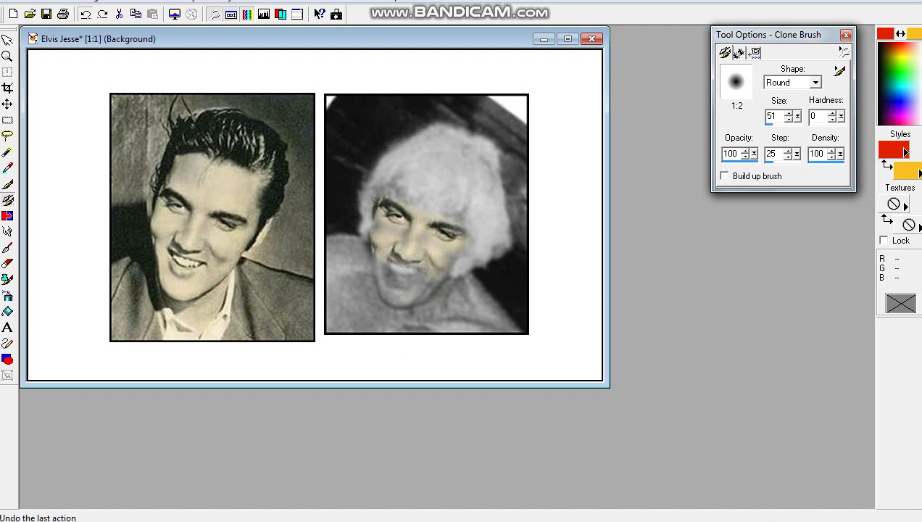
left_click(85, 14)
left_click(85, 13)
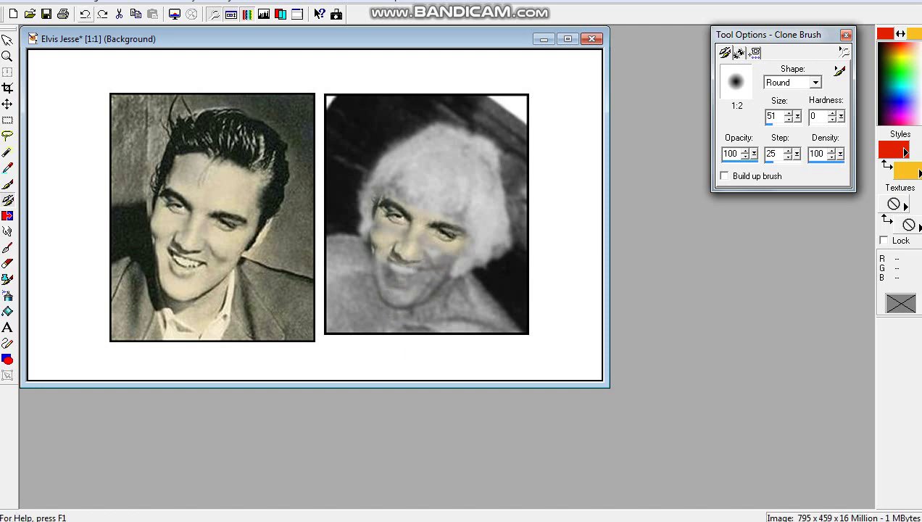
left_click(85, 13)
left_click(85, 13)
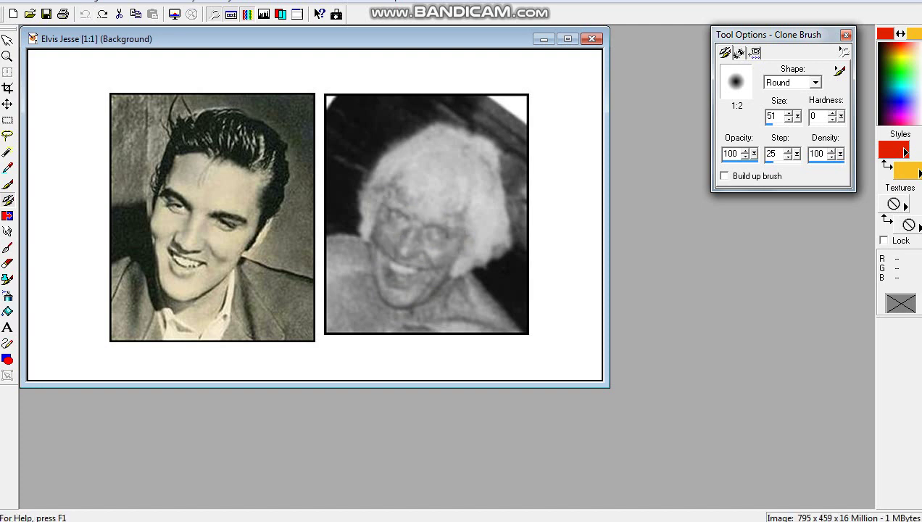
Clone the left portrait's hair and sideburns, and its eyebrows and eyes, onto the right portrait
mouse_move(428, 134)
left_mouse_down()
mouse_move(458, 129)
mouse_move(467, 150)
mouse_move(493, 155)
mouse_move(502, 169)
mouse_move(485, 206)
mouse_move(481, 250)
mouse_move(467, 265)
mouse_move(481, 237)
mouse_move(485, 184)
mouse_move(444, 168)
mouse_move(420, 200)
mouse_move(420, 157)
mouse_move(395, 159)
mouse_move(384, 180)
mouse_move(389, 160)
mouse_move(428, 126)
mouse_move(398, 127)
mouse_move(398, 111)
mouse_move(374, 221)
left_mouse_up()
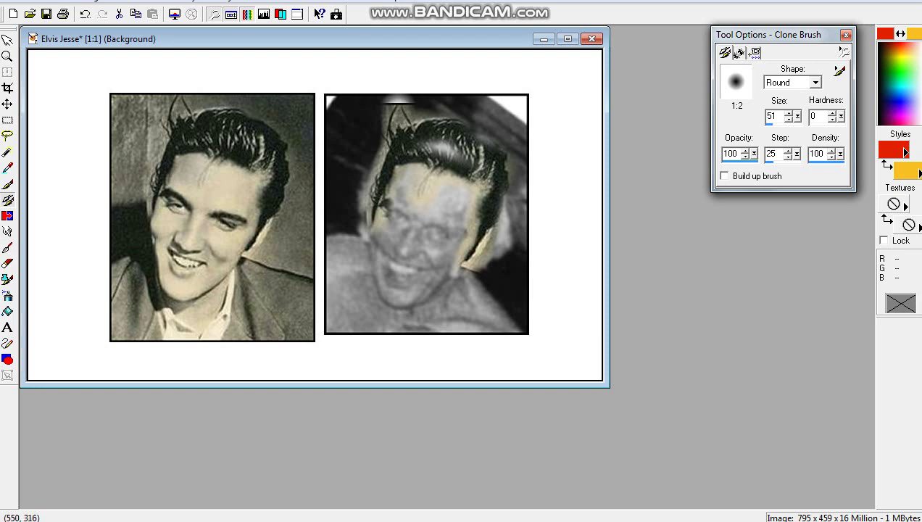
left_click(407, 208)
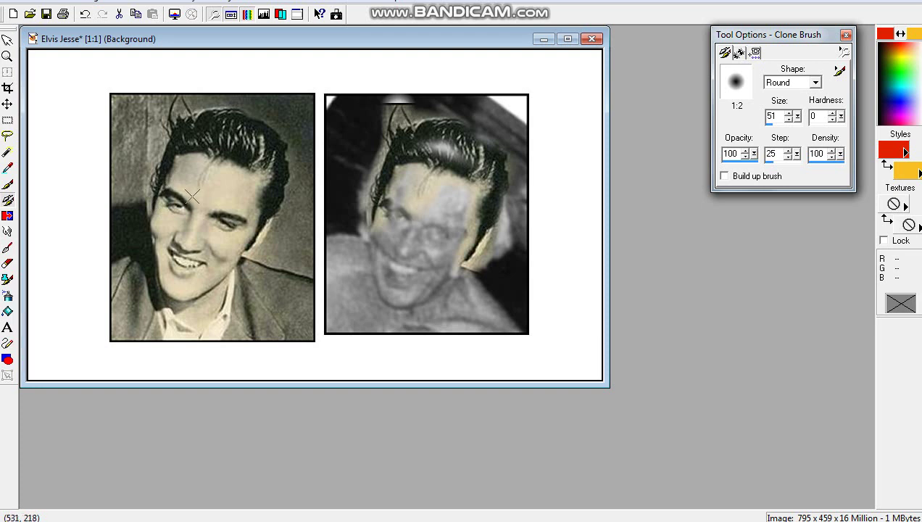
left_click(396, 202)
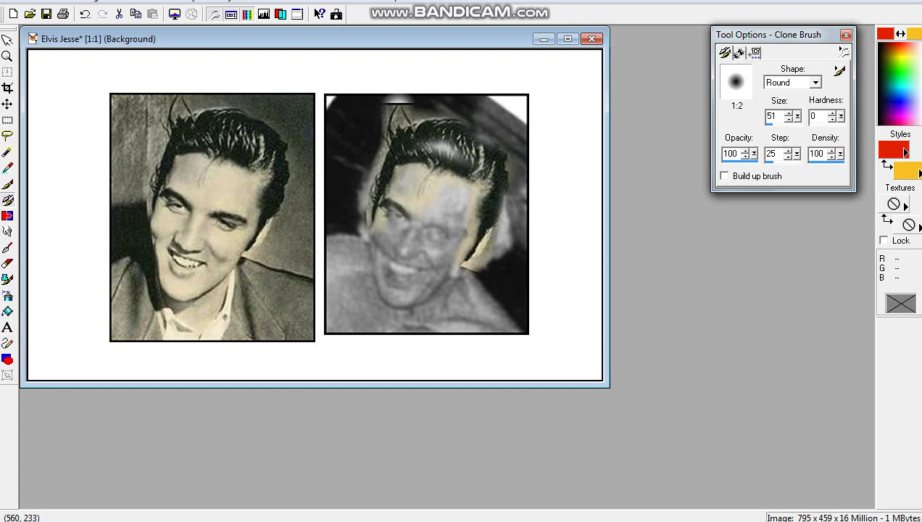
left_click(433, 219)
left_click(443, 222)
left_click(420, 221)
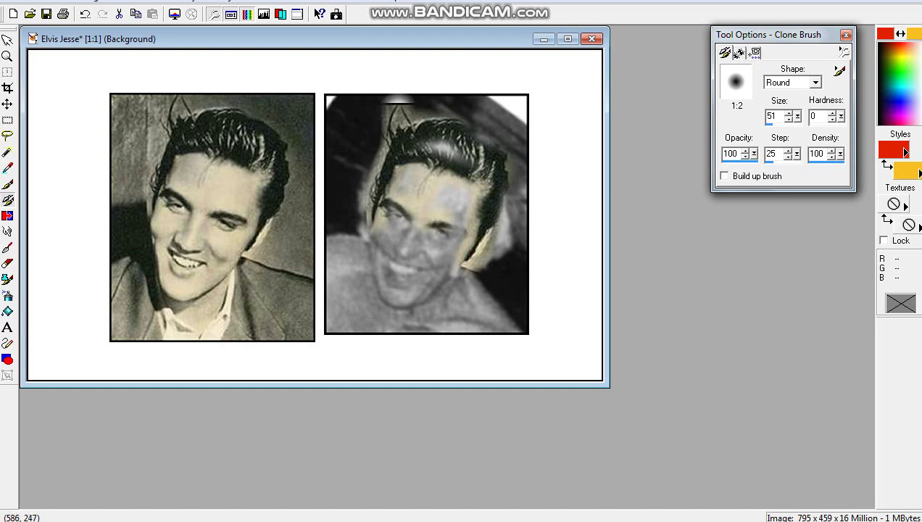
left_click(453, 229)
left_click(396, 216)
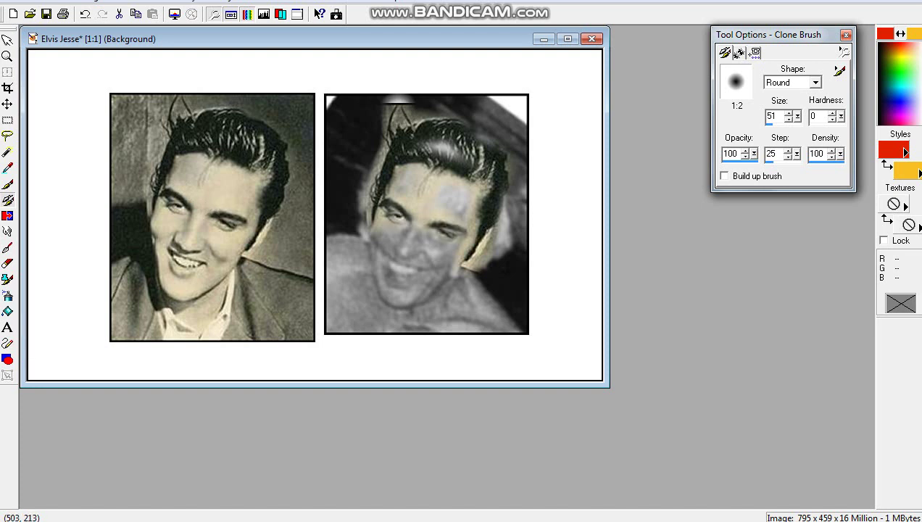
left_click(392, 206)
Clone patches of the left portrait's nose, cheeks and mouth onto the right portrait
left_click(409, 233)
left_click(420, 240)
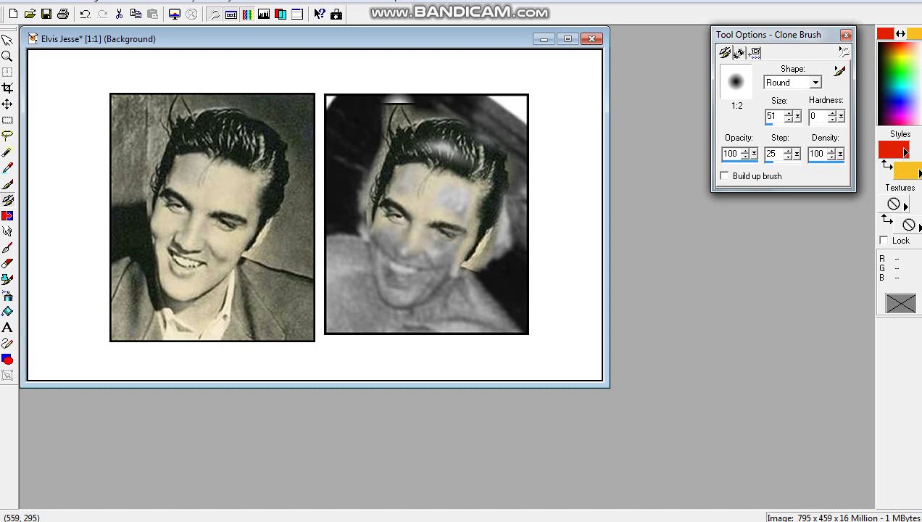
left_click(431, 267)
left_click(371, 244)
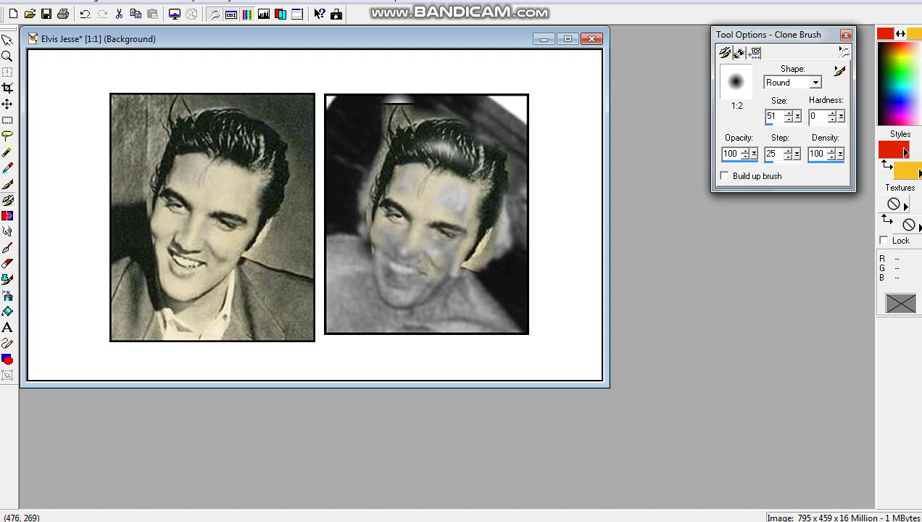
left_click(396, 278)
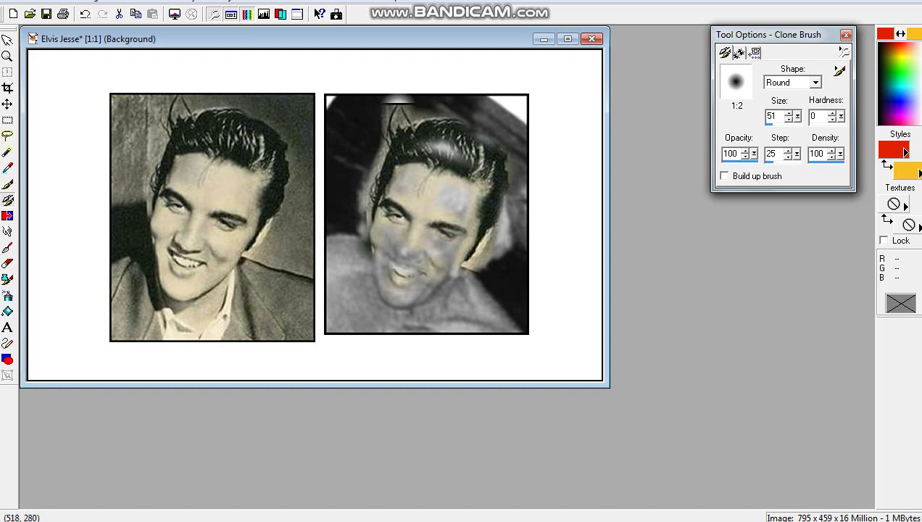
left_click(406, 256)
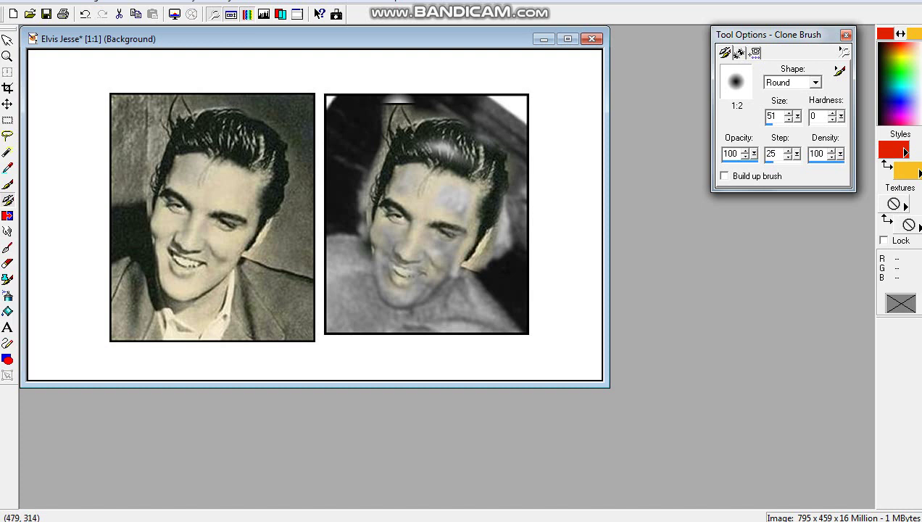
Clone the left portrait's jaw and chin onto the right portrait and fill the remaining forehead and cheek patches
left_click(372, 266)
left_click(438, 290)
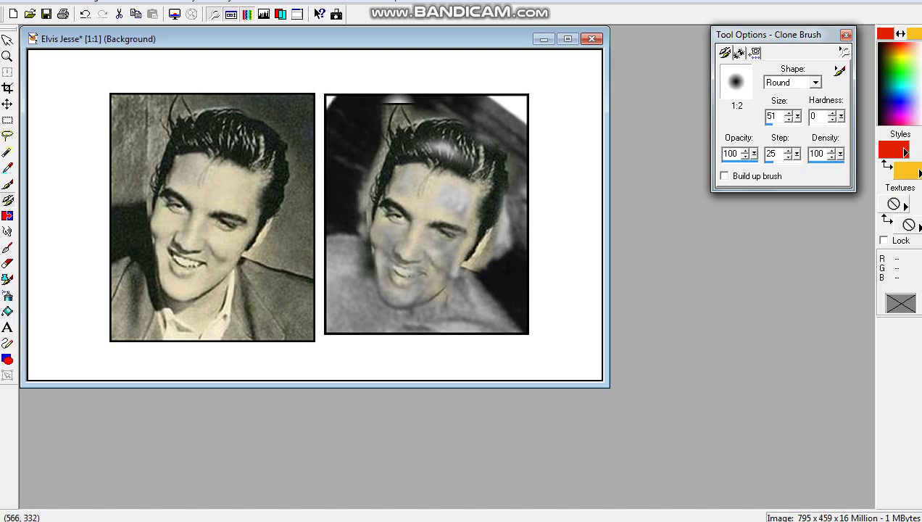
left_click(386, 301)
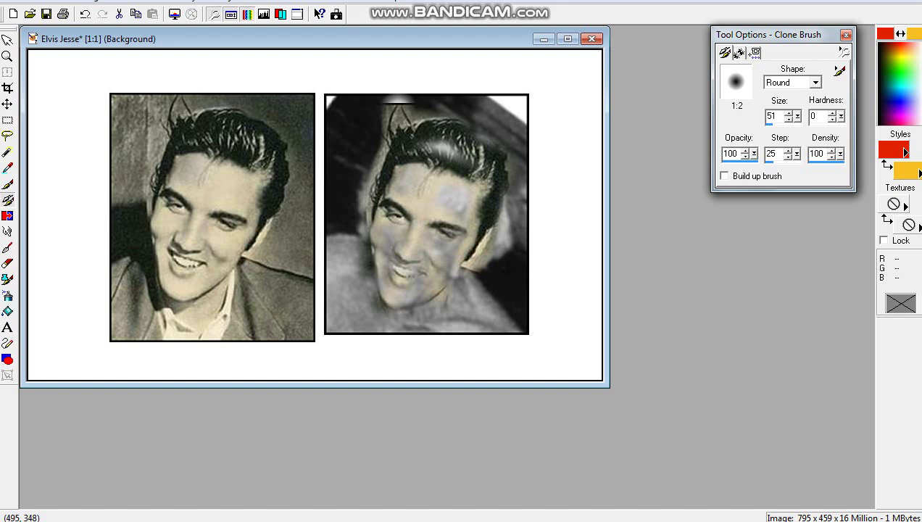
left_click(406, 300)
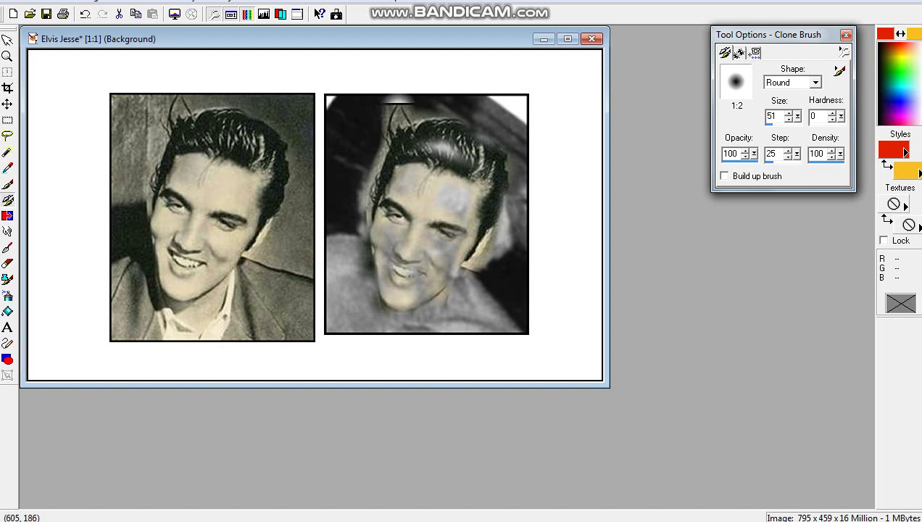
mouse_move(466, 184)
left_mouse_down()
mouse_move(419, 319)
mouse_move(433, 180)
mouse_move(424, 174)
mouse_move(393, 282)
mouse_move(396, 187)
mouse_move(364, 251)
mouse_move(448, 159)
mouse_move(460, 258)
mouse_move(453, 283)
left_mouse_up()
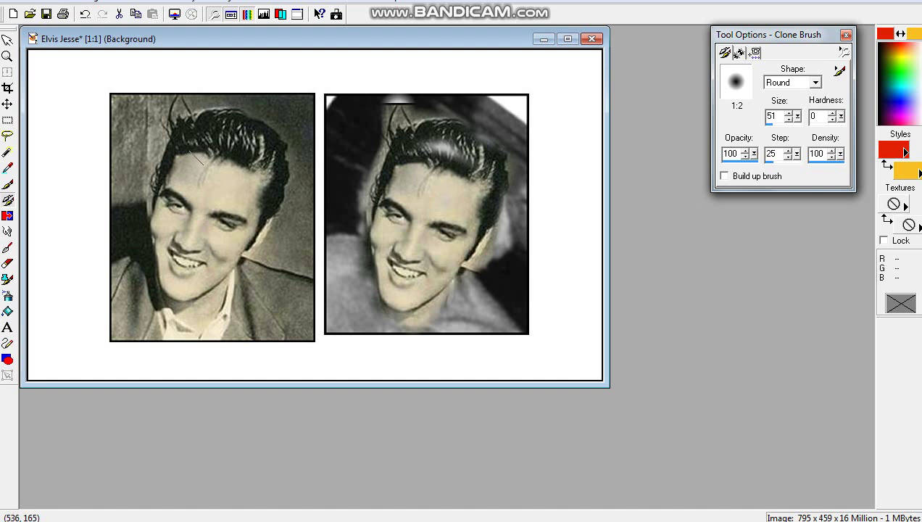
Clone a forehead patch onto the right portrait, and undo it together with the cloned jaw and chin strokes
left_click_drag(416, 170, 399, 177)
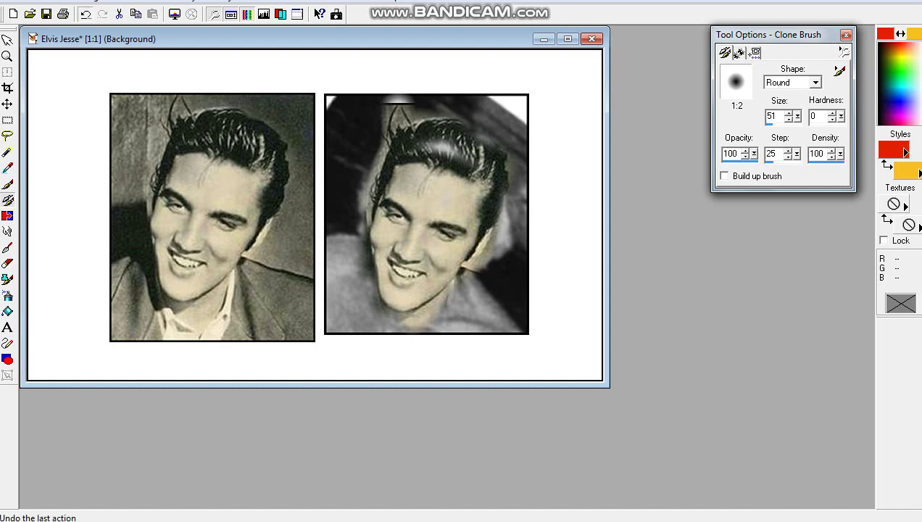
left_click(85, 14)
key("ctrl+alt+z")
key("ctrl+z")
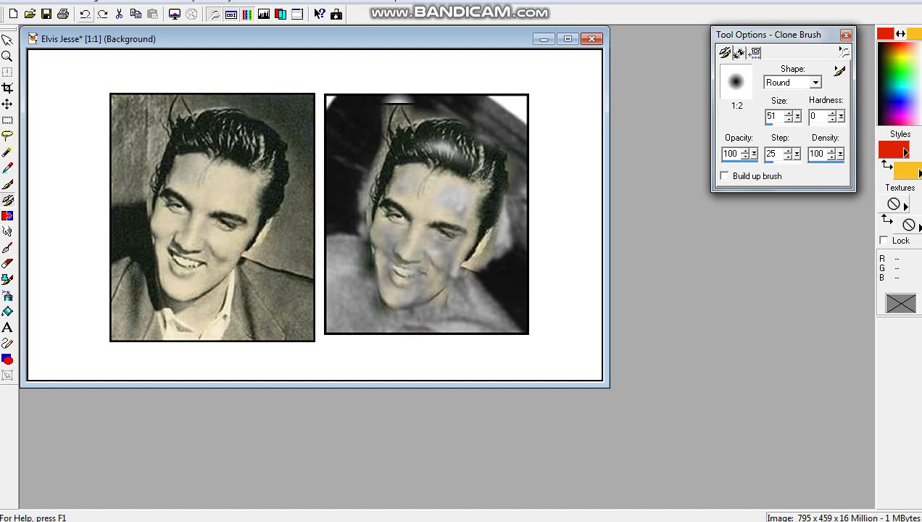
key("ctrl+alt+z")
key("ctrl+z")
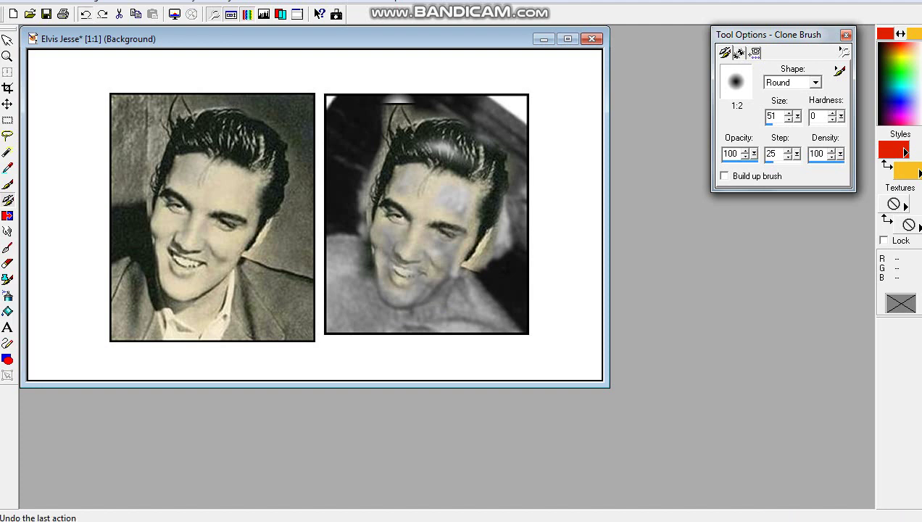
Undo the cloned mouth, nose and cheek patches on the right portrait
key("ctrl+alt+z")
key("ctrl+z")
key("ctrl+z")
key("ctrl+z")
key("ctrl+z")
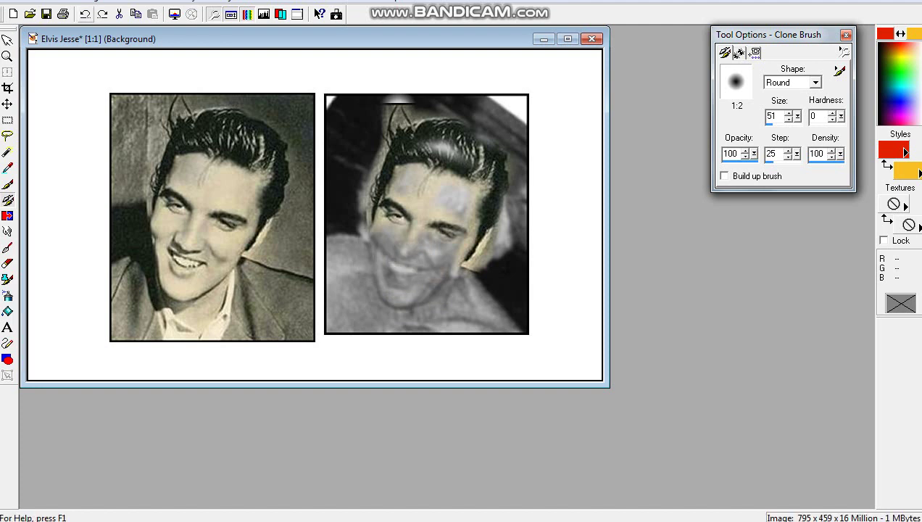
Undo the cloned eyes, eyebrows, hair and sideburns to bring back the original right portrait
key("ctrl+z")
key("ctrl+z")
key("ctrl+z")
key("ctrl+z")
key("ctrl+z")
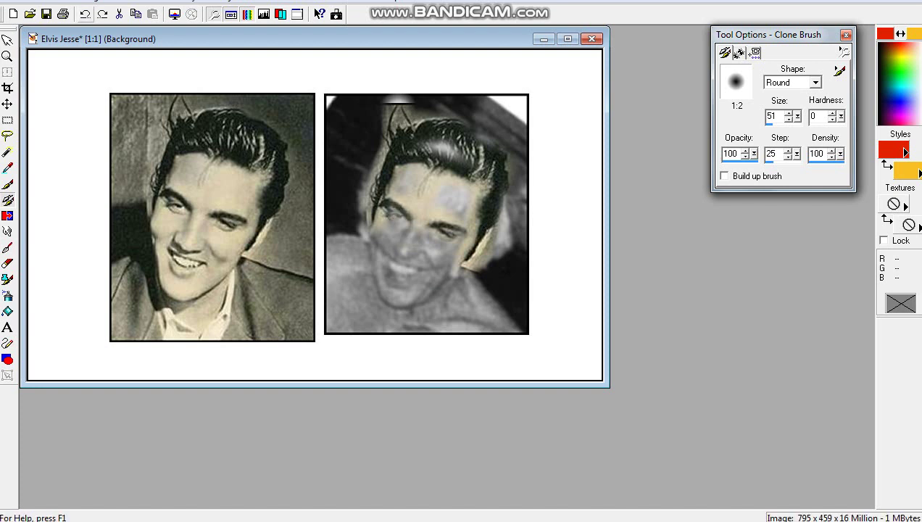
key("ctrl+z")
key("ctrl+z")
key("ctrl+z")
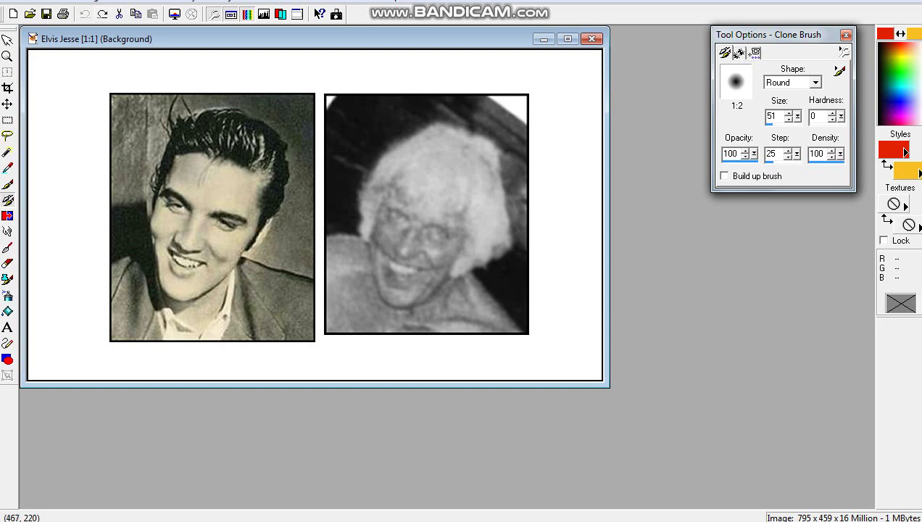
Clone the left portrait's cheeks and nose, and its eyebrows and eyes, onto the right portrait
mouse_move(366, 229)
left_mouse_down()
mouse_move(442, 258)
mouse_move(419, 242)
mouse_move(430, 257)
mouse_move(438, 247)
mouse_move(390, 234)
left_mouse_up()
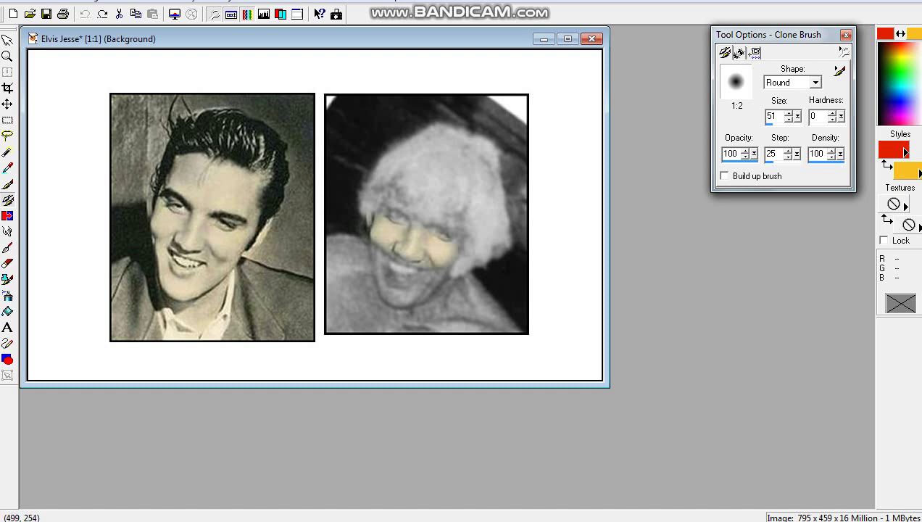
left_click_drag(393, 200, 406, 204)
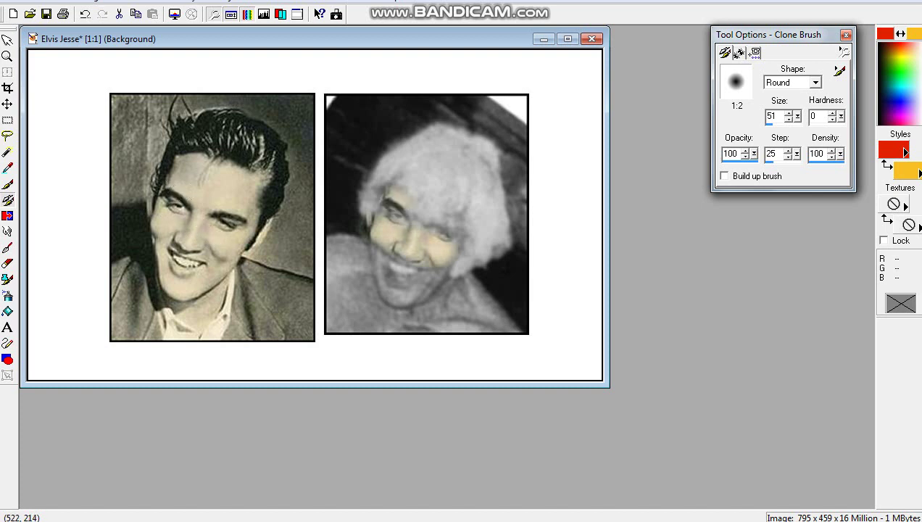
left_click(440, 219)
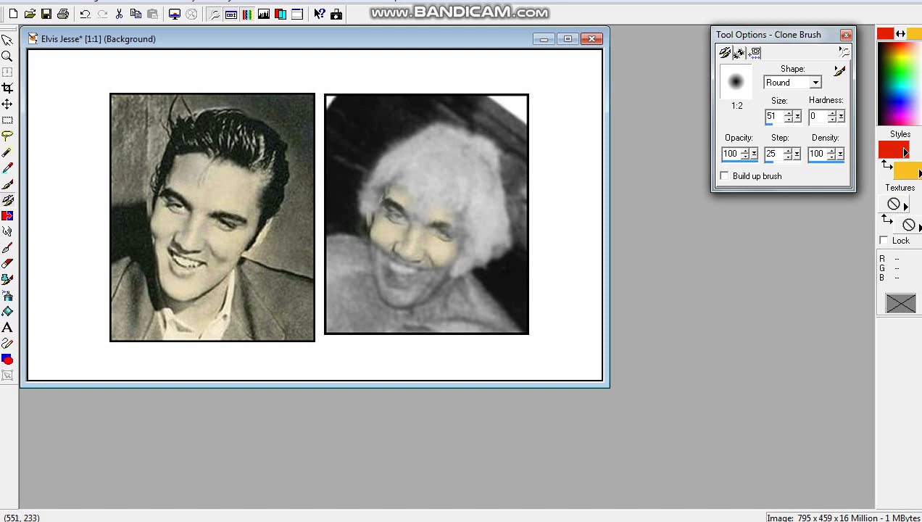
Clone the left portrait's mouth, chin and jaw edges onto the right portrait
left_click(400, 276)
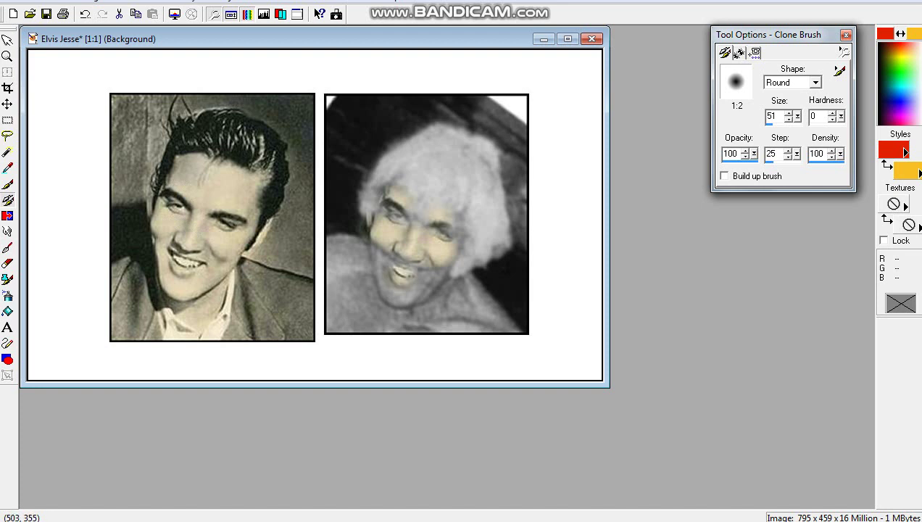
left_click(392, 307)
left_click(370, 259)
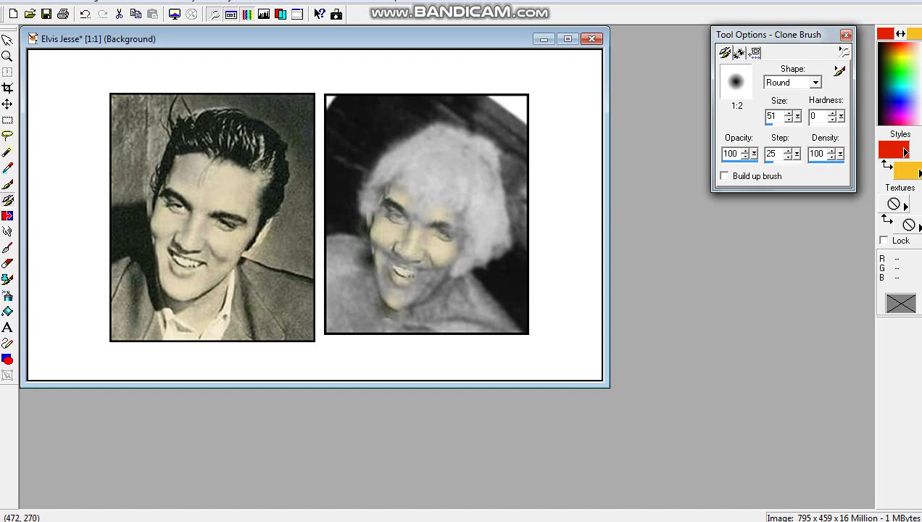
left_click(367, 237)
left_click(372, 252)
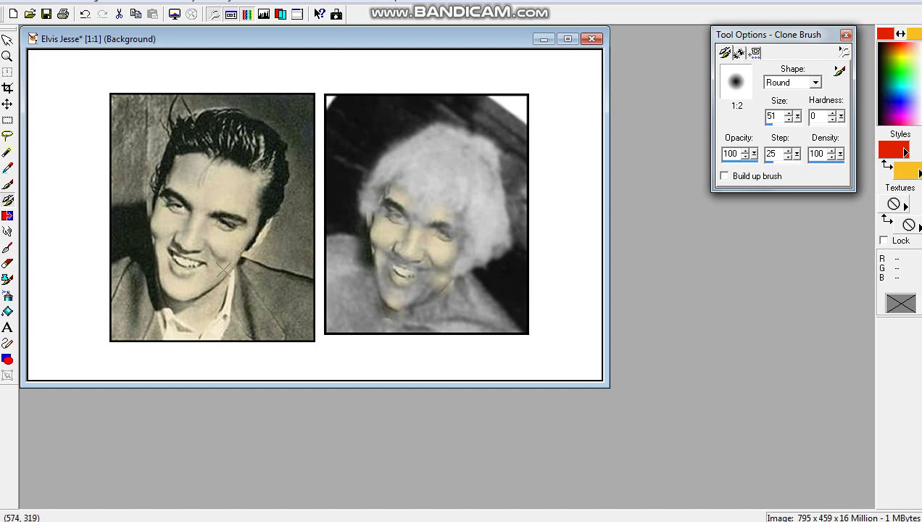
Clone the left portrait's hair and sideburns onto the right portrait and fill in the forehead and remaining face
left_click(438, 135)
mouse_move(438, 135)
left_mouse_down()
mouse_move(388, 149)
mouse_move(365, 212)
left_mouse_up()
mouse_move(465, 151)
left_mouse_down()
mouse_move(478, 183)
mouse_move(475, 231)
mouse_move(463, 266)
mouse_move(419, 304)
mouse_move(396, 306)
mouse_move(366, 290)
mouse_move(402, 261)
mouse_move(431, 274)
mouse_move(382, 250)
mouse_move(399, 203)
mouse_move(381, 190)
mouse_move(437, 135)
mouse_move(421, 200)
mouse_move(432, 187)
mouse_move(441, 235)
mouse_move(456, 190)
mouse_move(450, 244)
mouse_move(426, 283)
left_mouse_up()
mouse_move(457, 122)
left_mouse_down()
mouse_move(481, 172)
mouse_move(467, 284)
left_mouse_up()
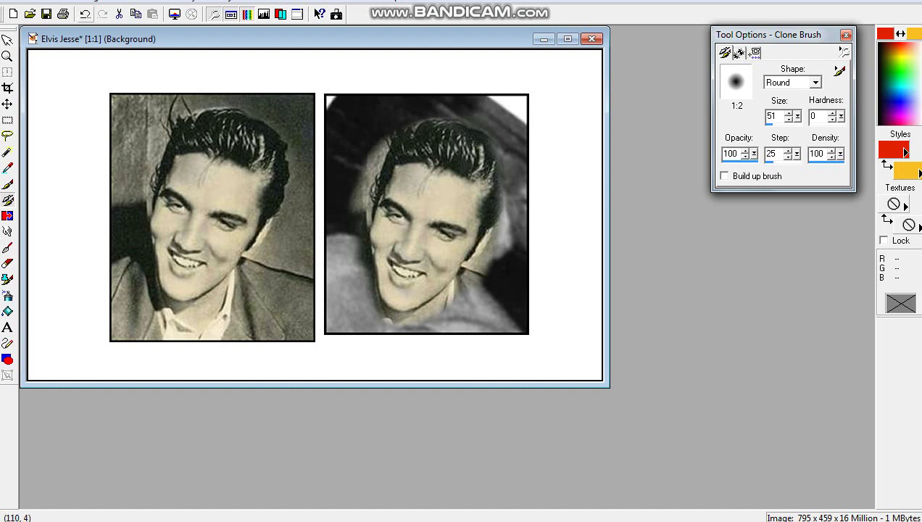
Undo the cloned hair, sideburns, forehead and jaw-side patches on the right portrait
key("ctrl+z")
key("ctrl+z")
key("ctrl+z")
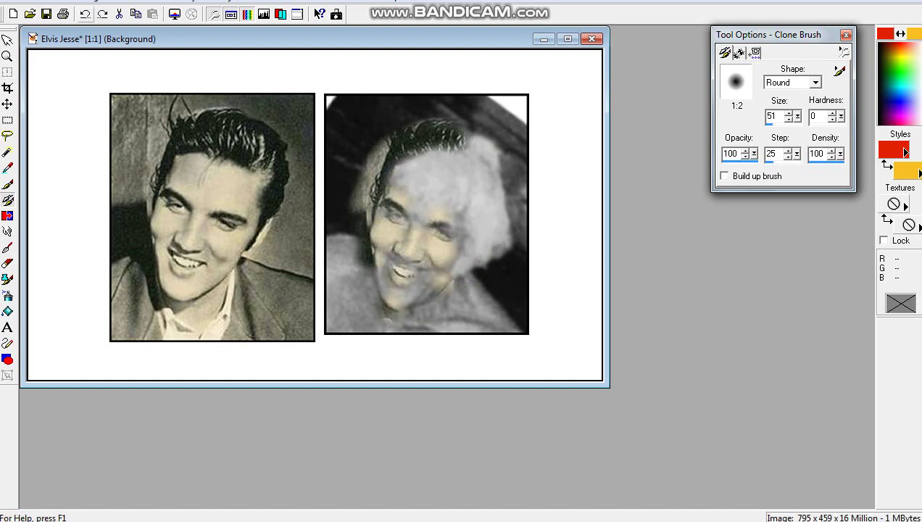
key("ctrl+z")
key("ctrl+z")
key("ctrl+z")
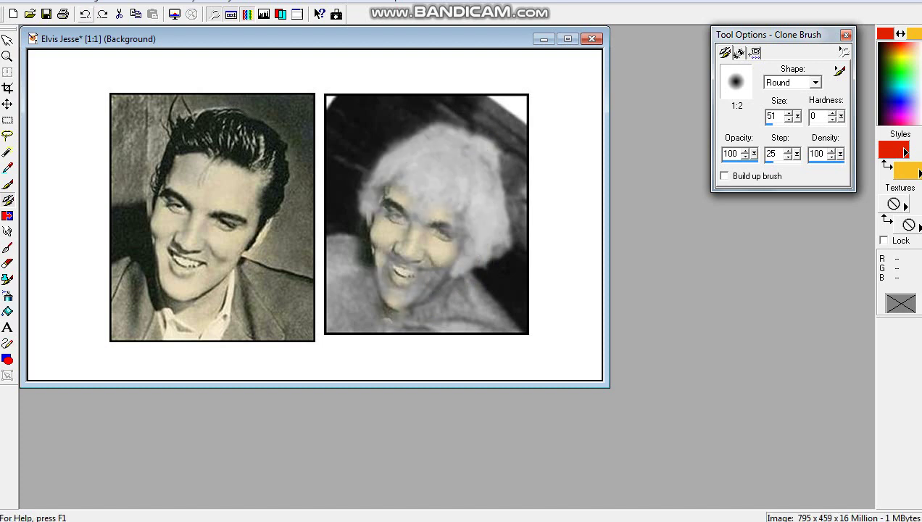
Undo the cloned chin, mouth, eye, nose and cheek patches to bring back the original right portrait
key("ctrl+z")
key("ctrl+z")
key("ctrl+z")
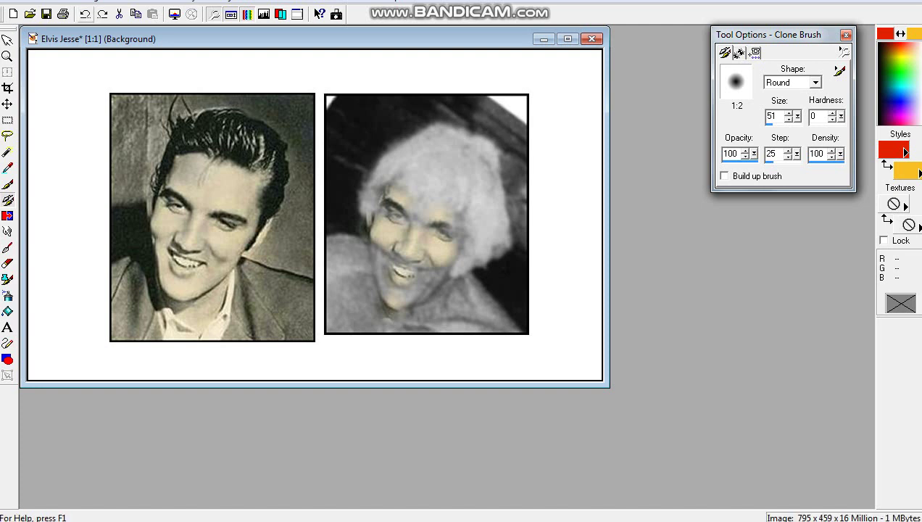
key("ctrl+z")
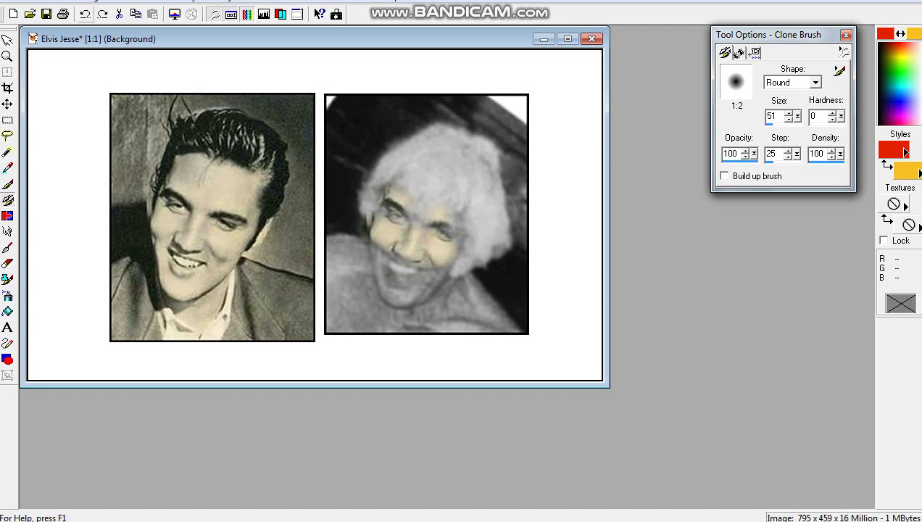
key("ctrl+z")
key("ctrl+z")
key("ctrl+z")
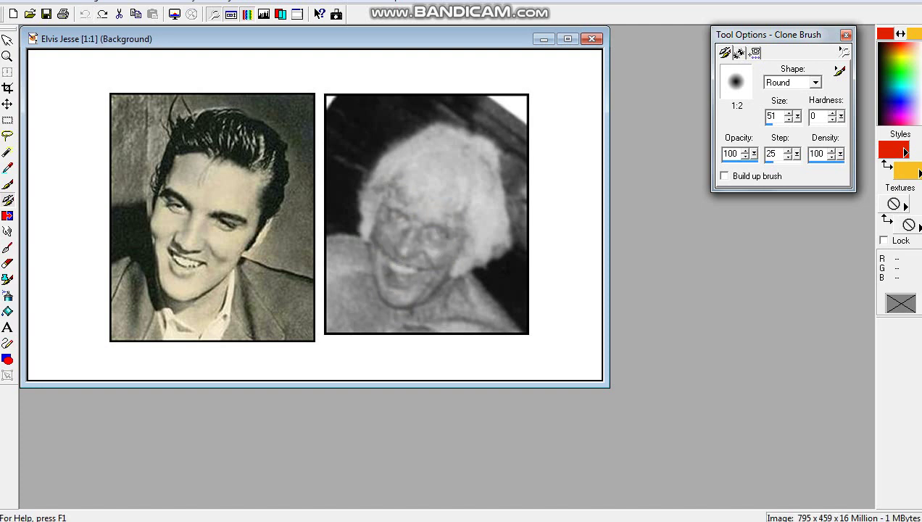